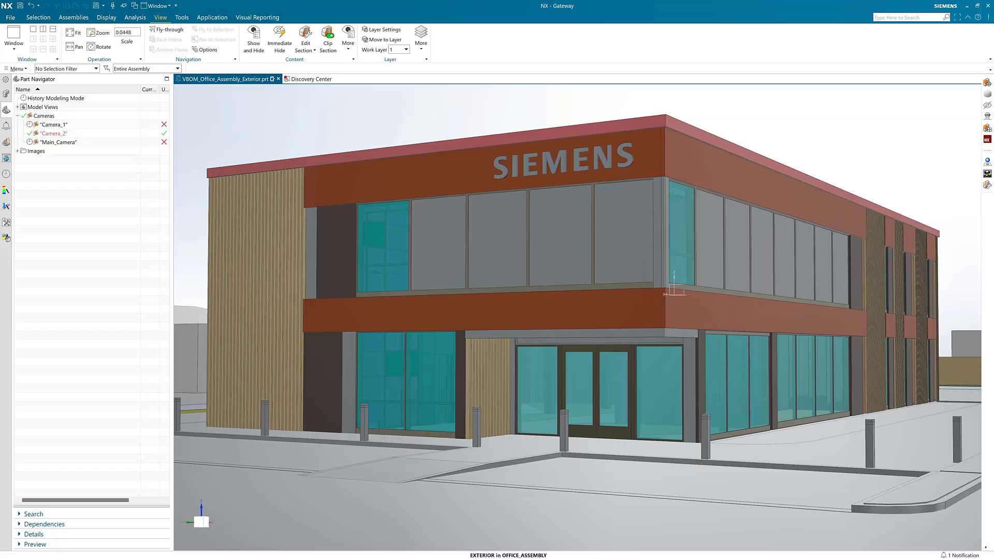
Step: Switch the ribbon to the Display tab to reach the appearance and visual-material tools
click(112, 19)
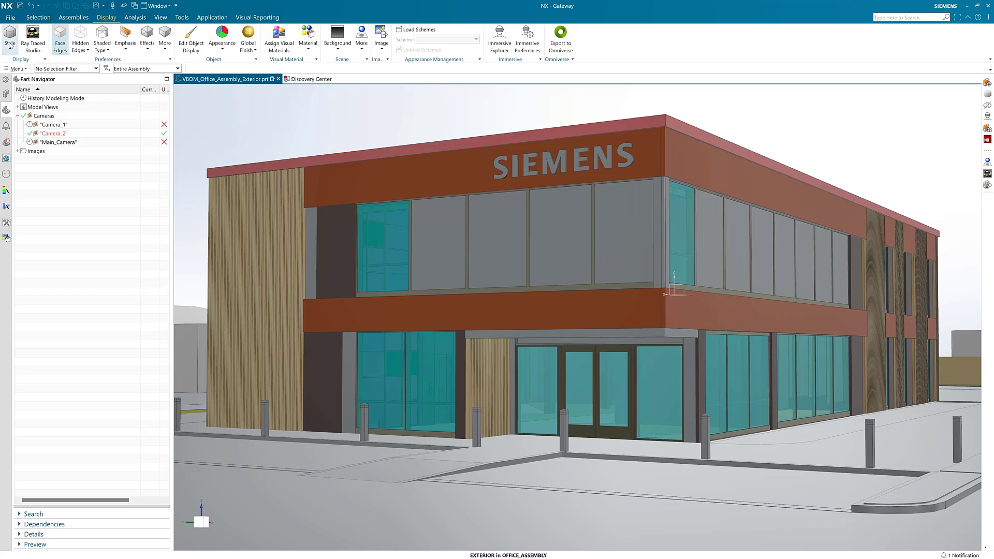
Step: Start Assign Visual Materials and hide Office_Assembly so only Exterior_Panels remain visible
click(270, 44)
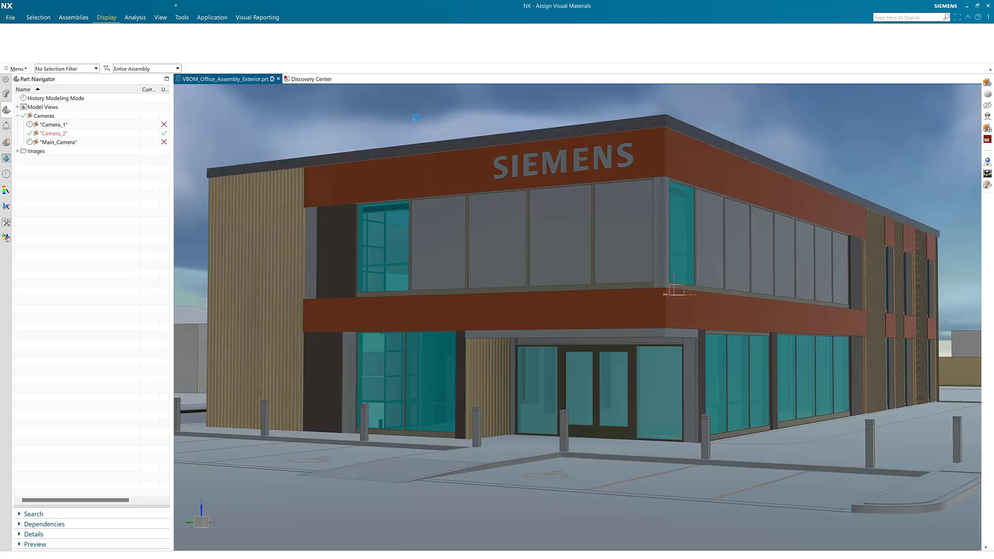
click(6, 95)
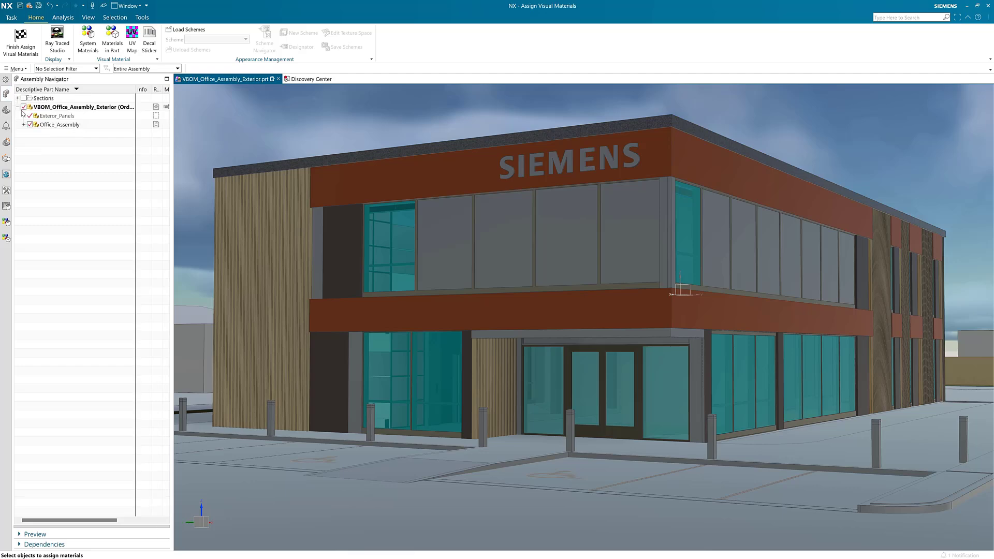
click(29, 125)
middle_drag(446, 264, 490, 262)
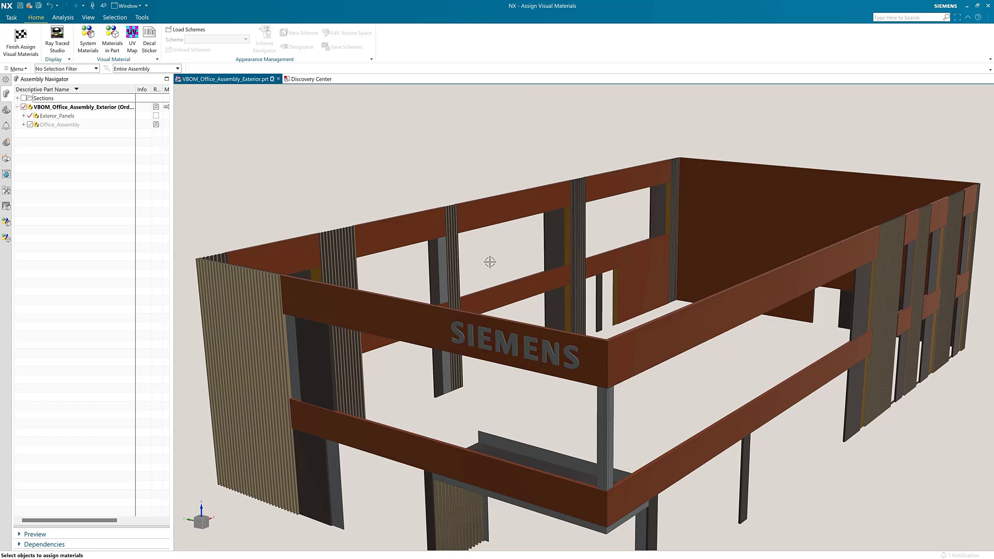
Step: Set the selection filter to Solid Body and select the SIEMENS beam and front dark-red bodies
click(78, 69)
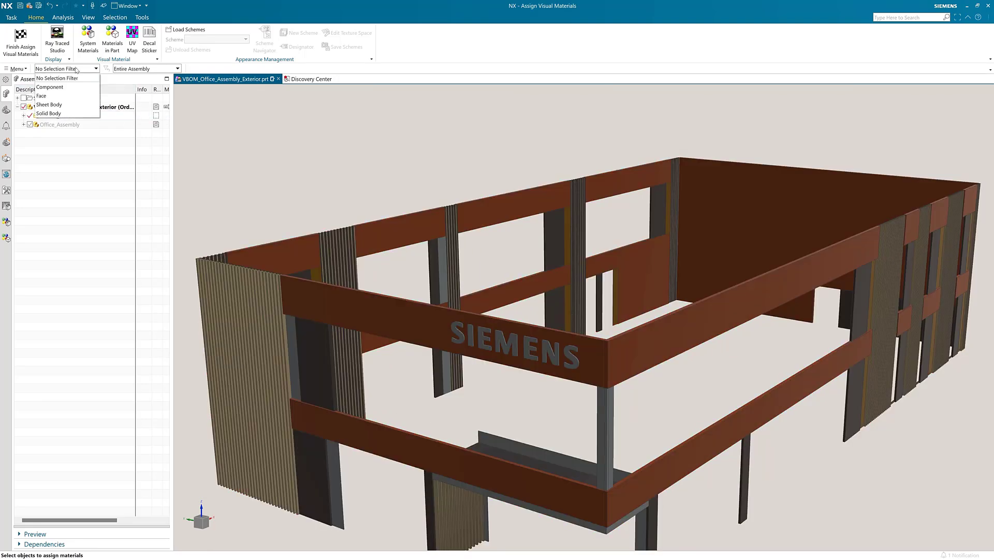
click(65, 114)
click(352, 296)
click(293, 257)
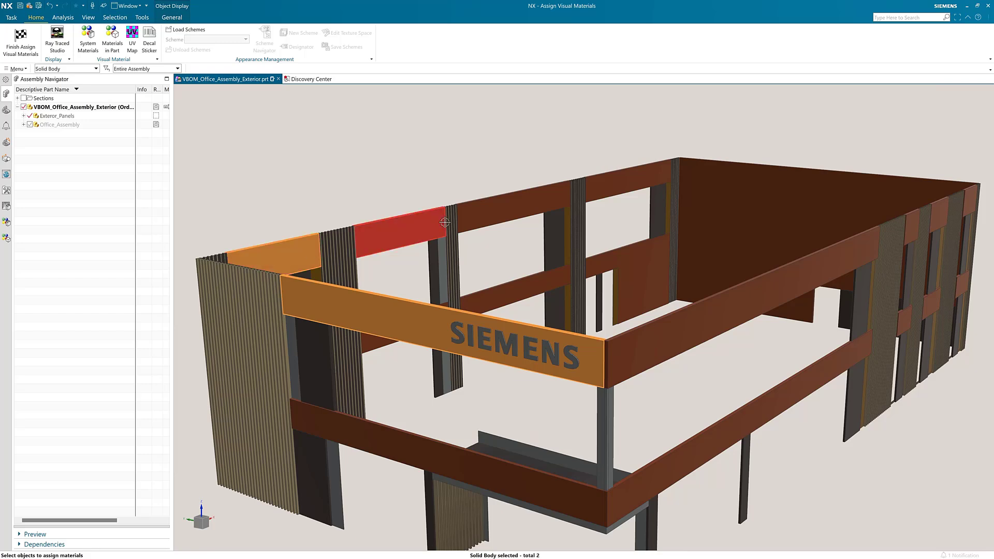
middle_drag(556, 286, 558, 284)
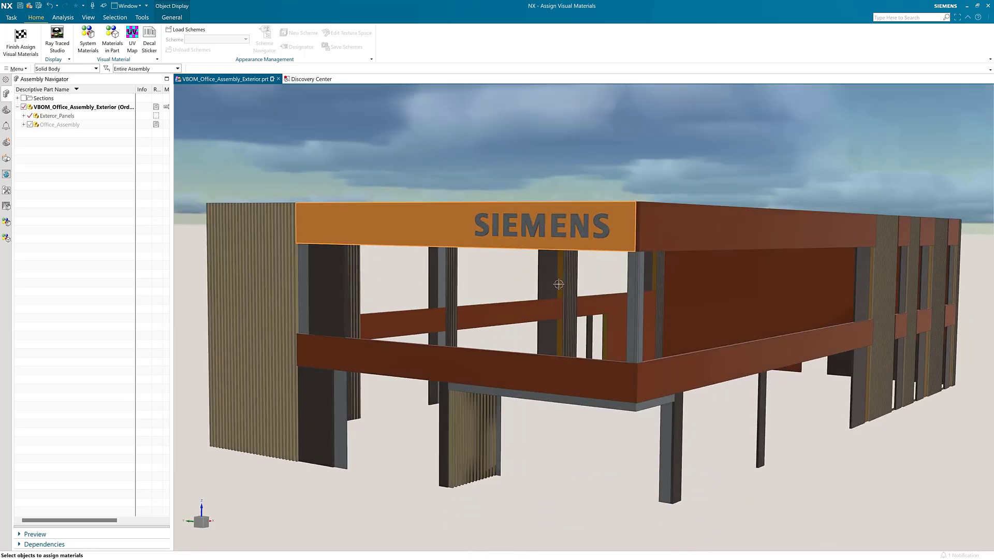
click(590, 371)
click(646, 376)
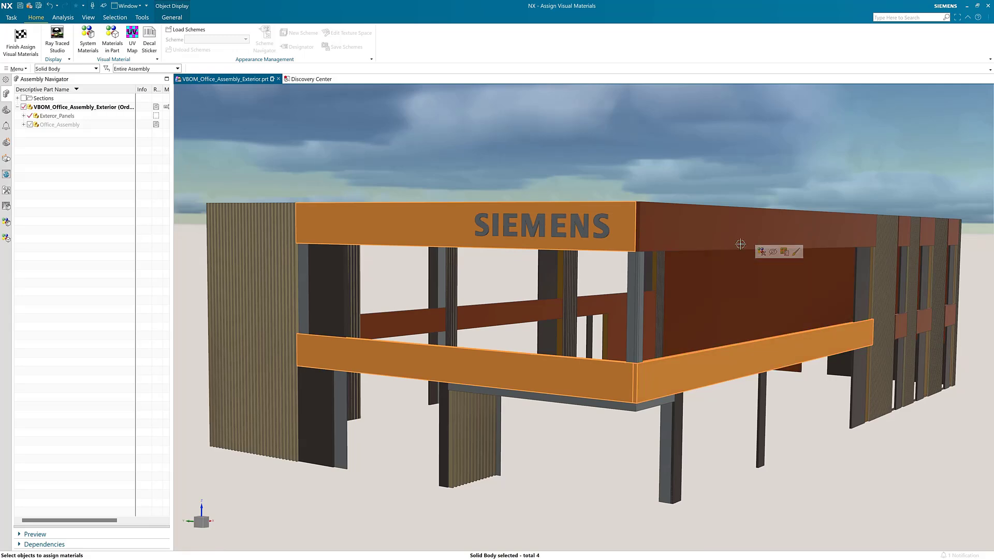
click(765, 250)
click(743, 277)
click(603, 316)
click(497, 311)
Step: Add the remaining dark-red crossbeams and beams at the rear of the building to the selection
middle_drag(439, 323, 815, 295)
click(815, 295)
click(952, 282)
click(723, 290)
click(724, 399)
click(820, 397)
click(939, 391)
click(756, 191)
click(619, 197)
click(439, 193)
middle_drag(439, 193, 440, 269)
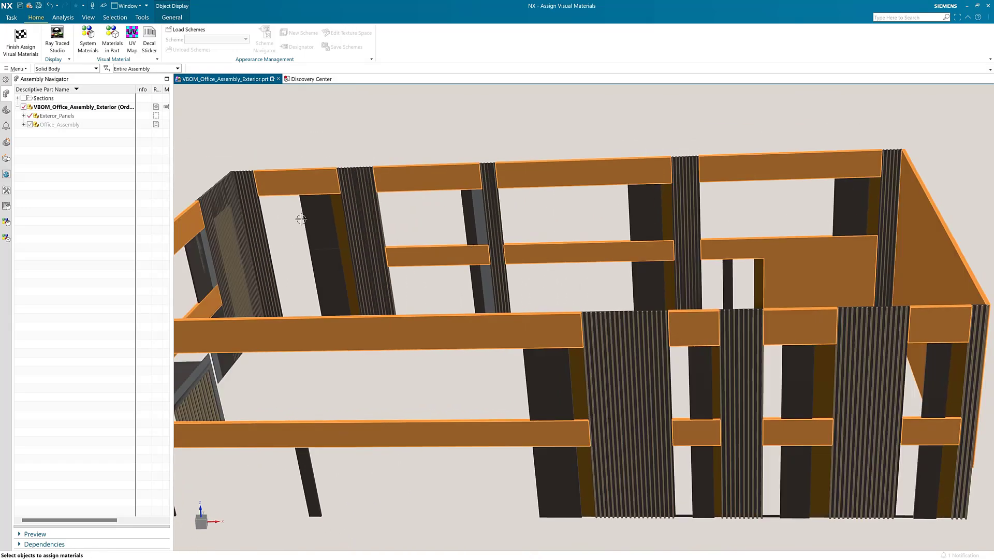
click(6, 221)
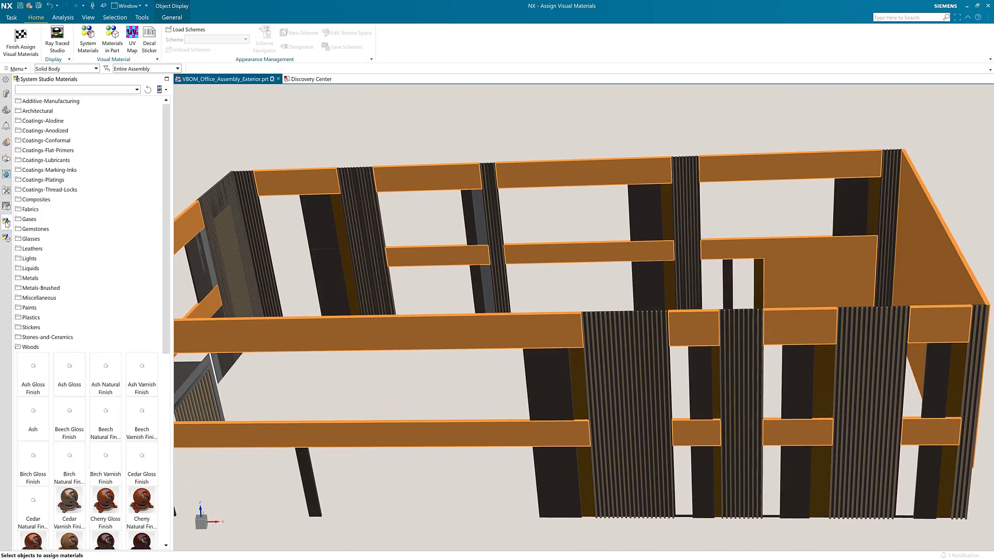
Step: Apply Architectural > Bricks Red Running Bond to the selected dark-red beams and panels
click(69, 110)
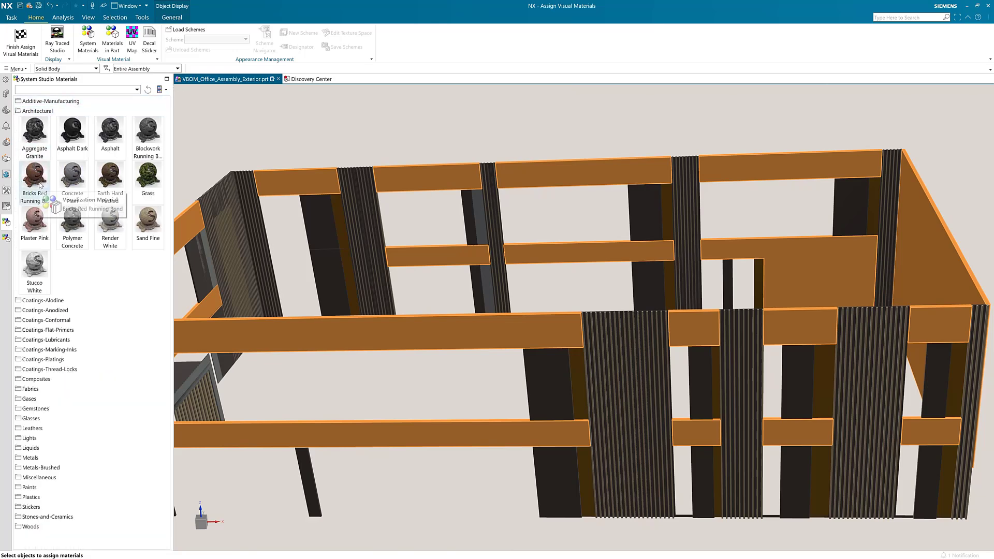
click(37, 178)
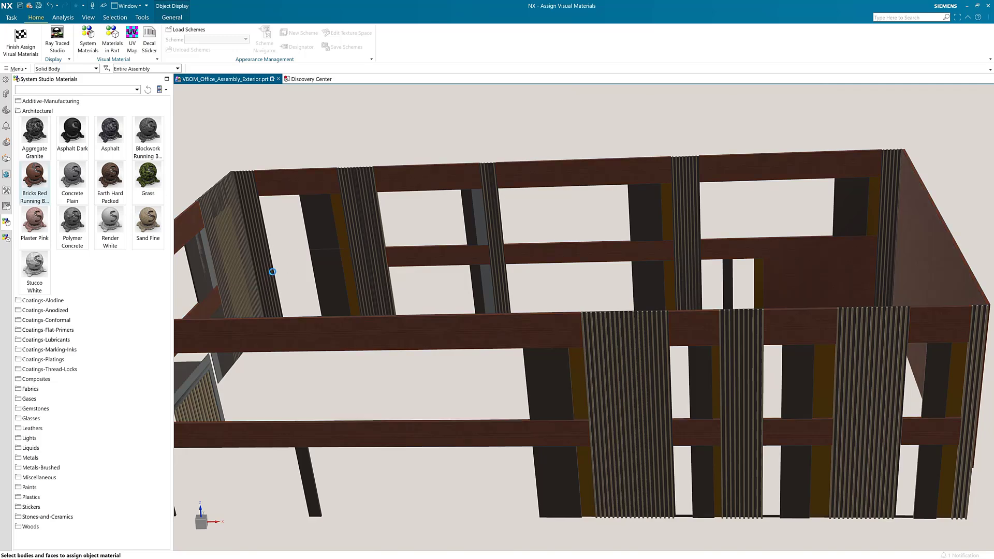
middle_drag(289, 248, 329, 257)
shift+middle_drag(383, 346, 442, 330)
scroll(440, 311, down, 4)
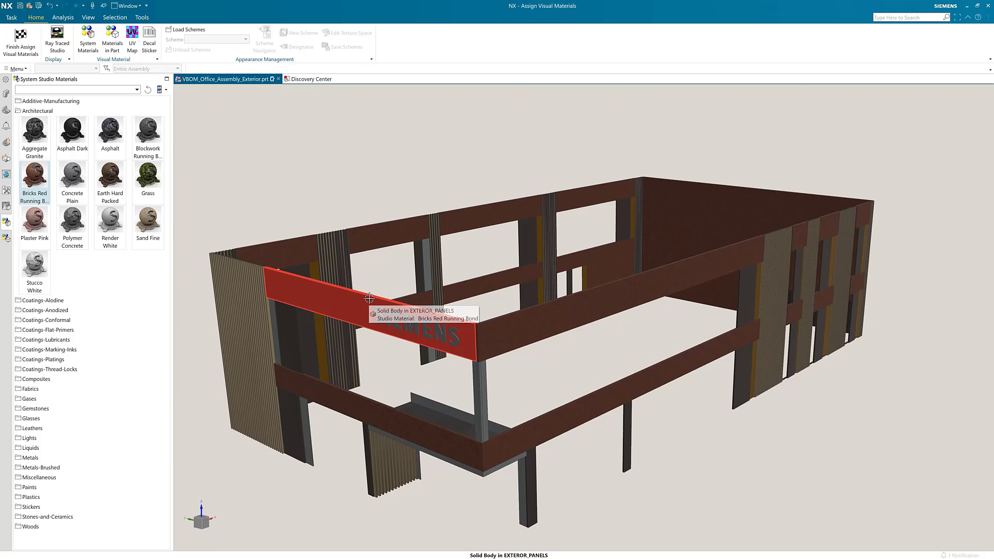
Step: Add a Color Filter that takes its colour from the slatted wood panel
click(117, 19)
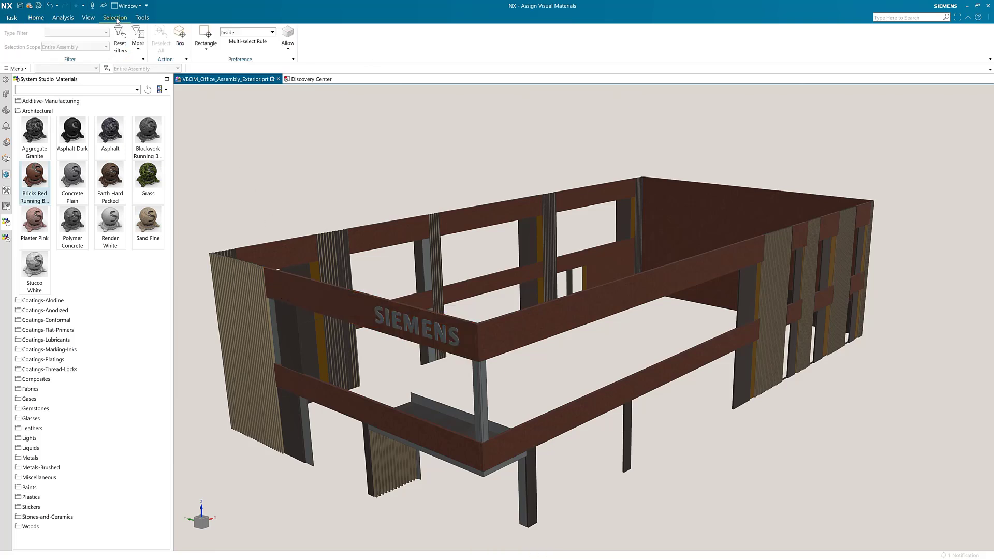
click(137, 44)
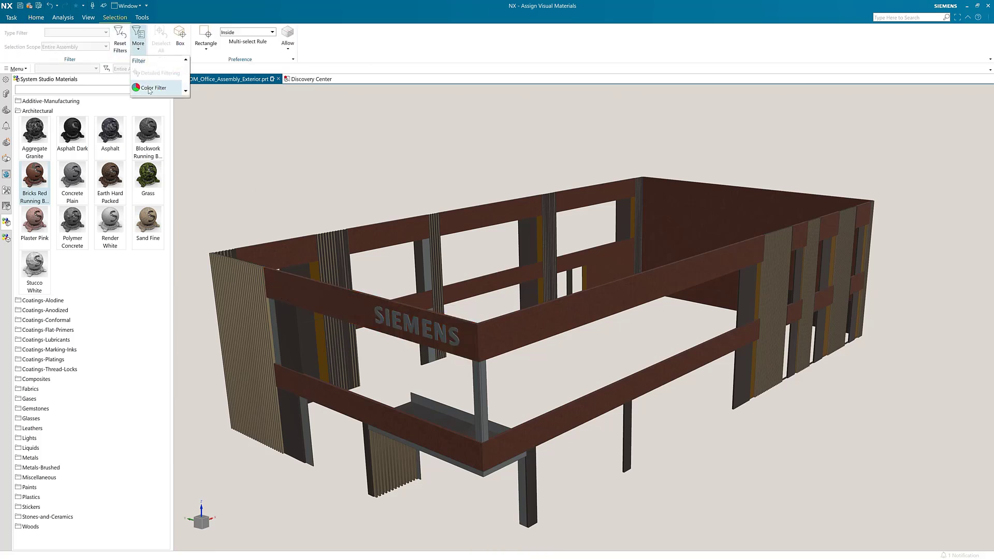
click(150, 92)
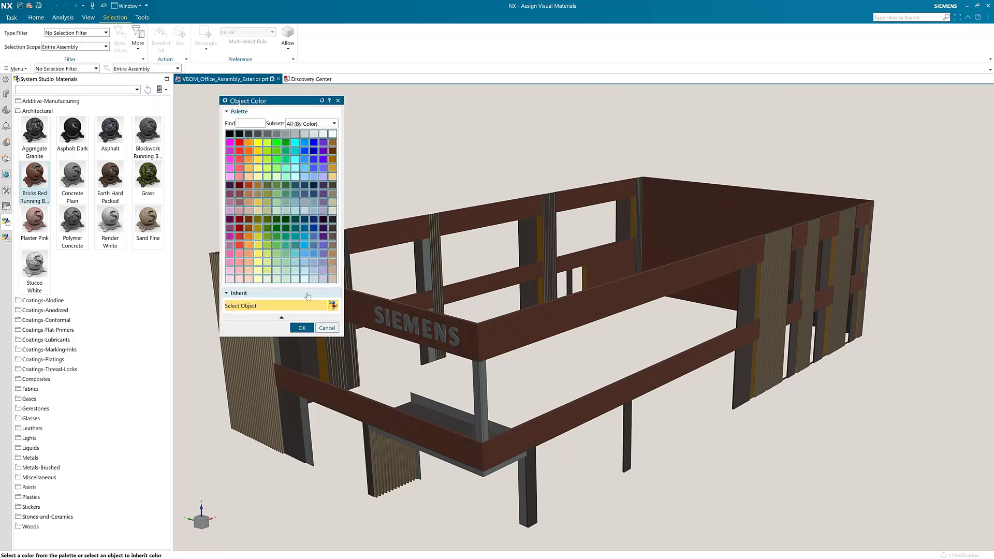
click(267, 392)
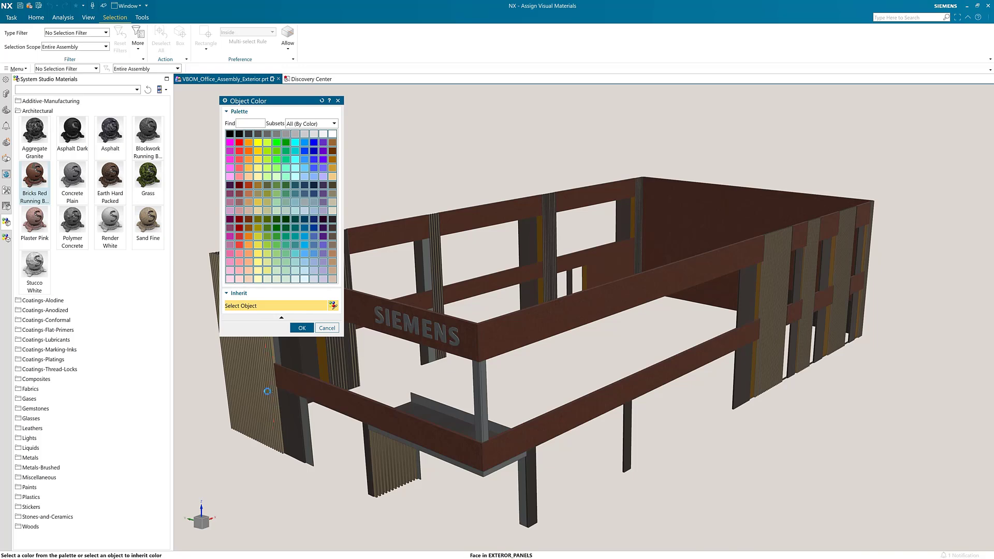
click(301, 328)
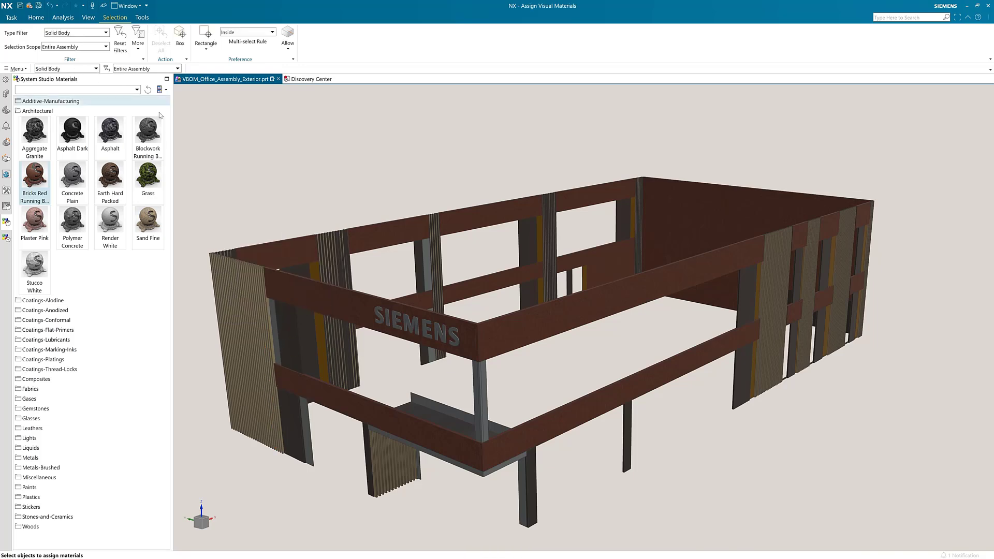
Step: Box-select all colour-matched slatted panels and apply the Woods material Ash Natural Finish
scroll(441, 187, down, 2)
drag(246, 119, 869, 484)
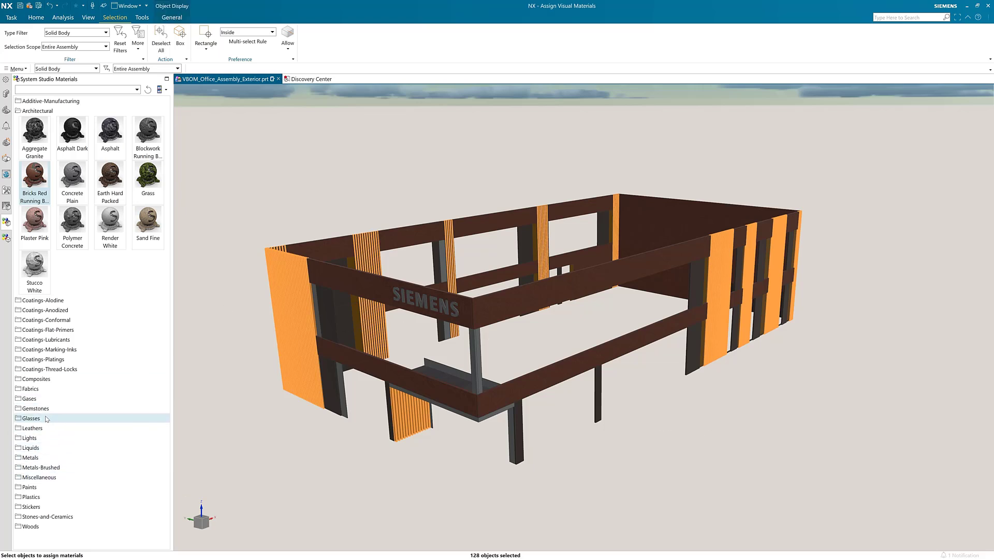
click(40, 527)
scroll(73, 492, down, 2)
scroll(76, 485, up, 1)
scroll(78, 487, down, 4)
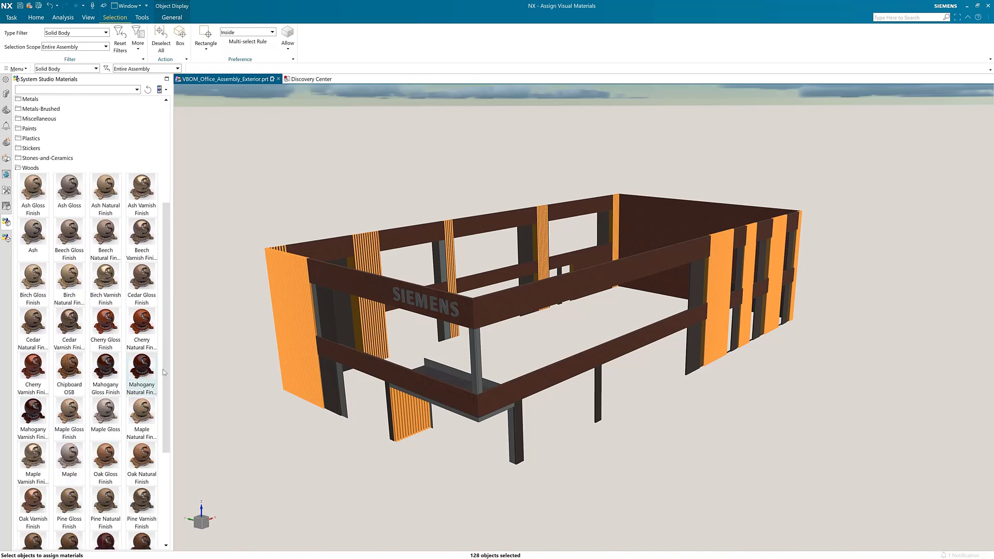
click(106, 191)
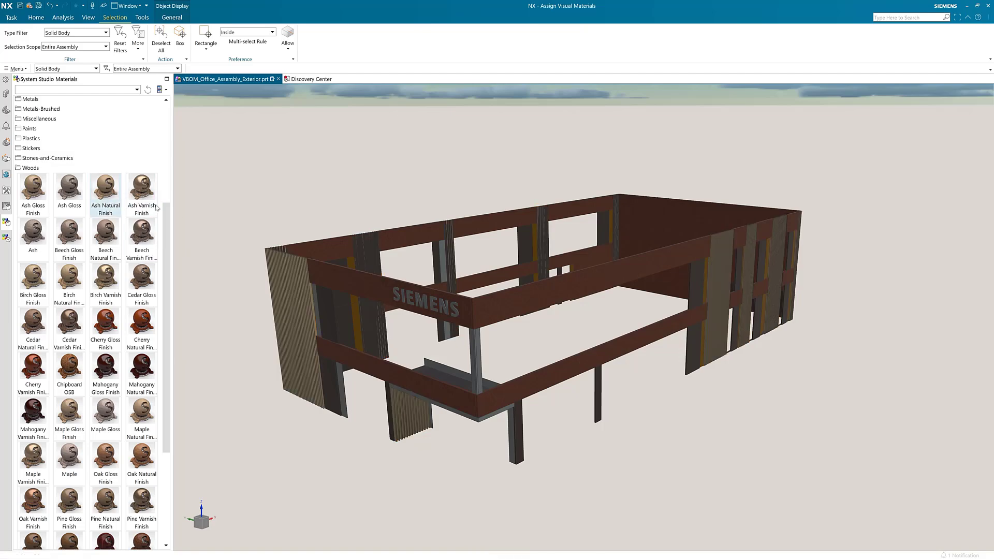
scroll(266, 304, up, 5)
mouse_move(266, 303)
middle_down()
mouse_move(279, 277)
mouse_move(273, 288)
mouse_move(309, 284)
mouse_move(266, 288)
middle_up()
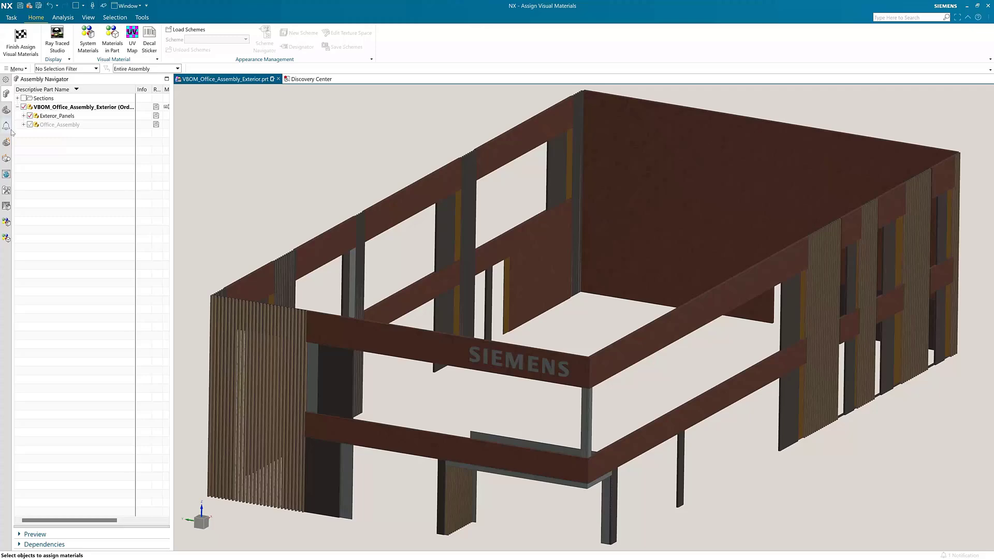
Step: Select the SIEMENS lettering and apply Plastic Black from System Studio Materials
click(7, 222)
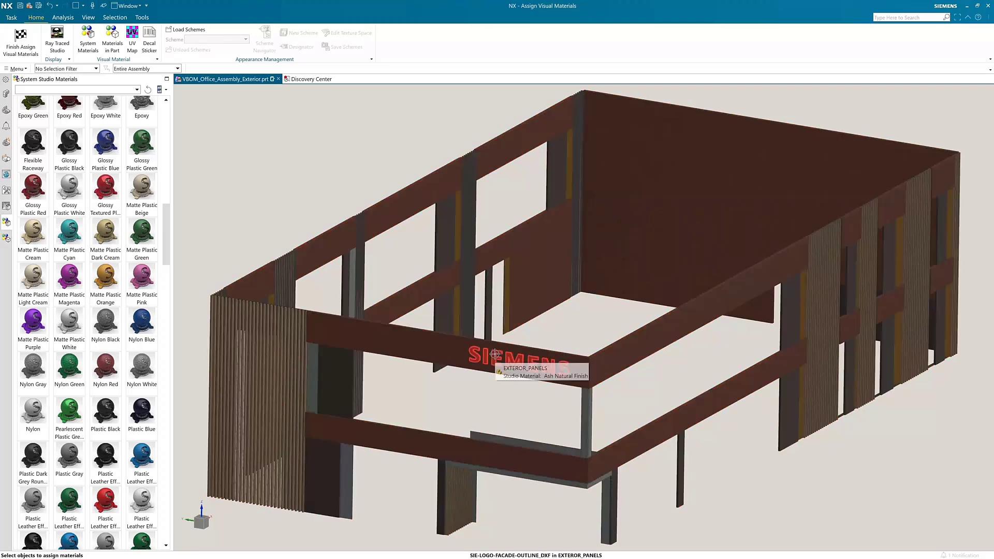
click(494, 354)
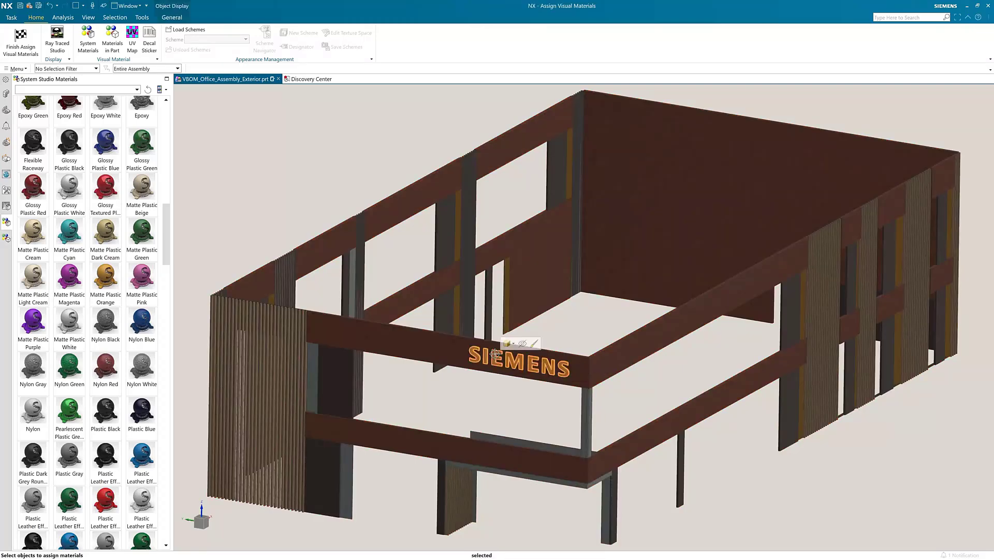
click(105, 411)
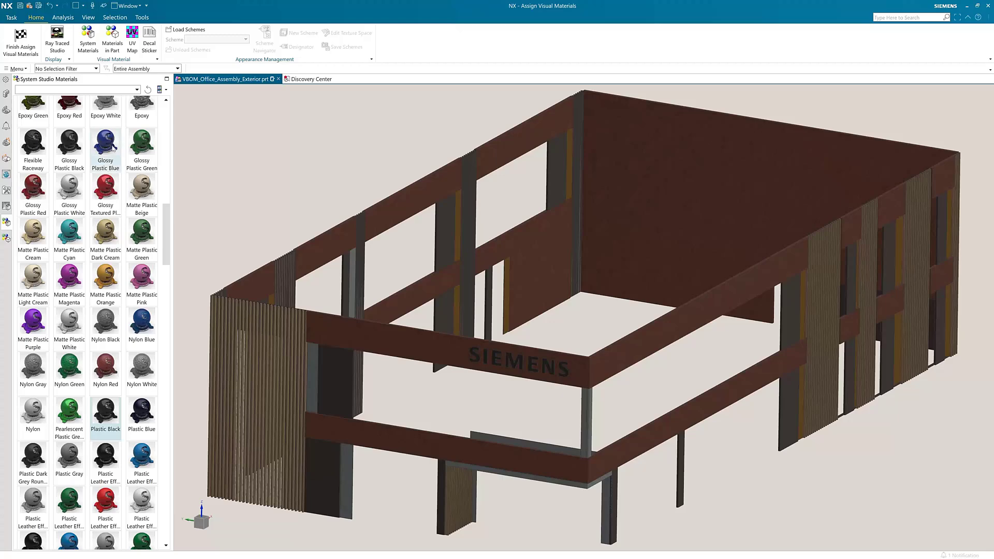
click(6, 238)
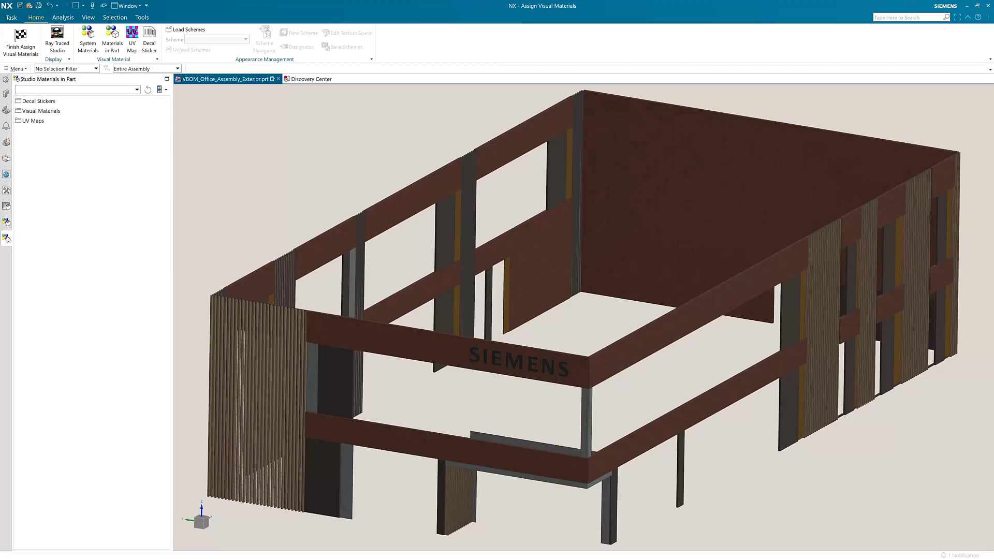
Step: Edit the part's Plastic Black material, setting its colour to RGB 0, 153, 153
click(42, 110)
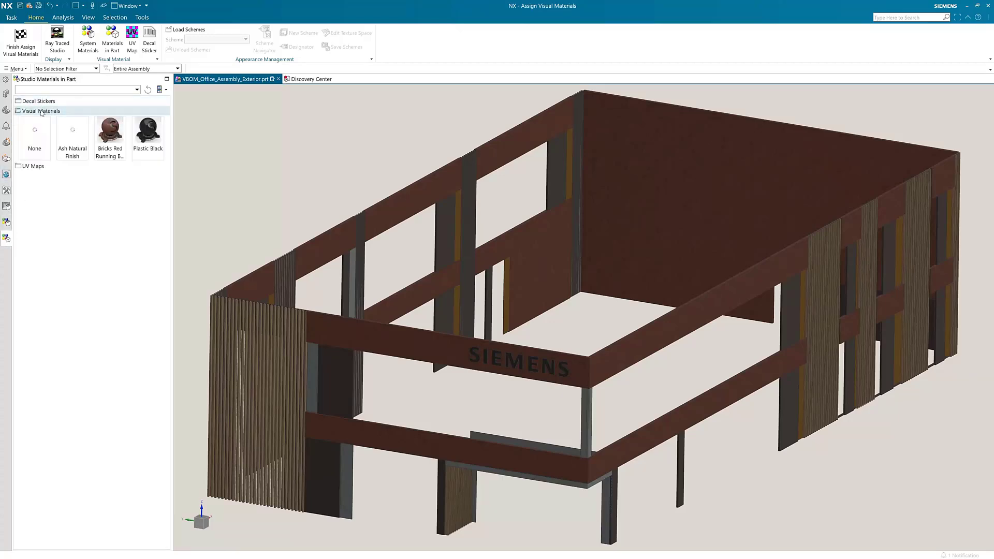
right_click(147, 133)
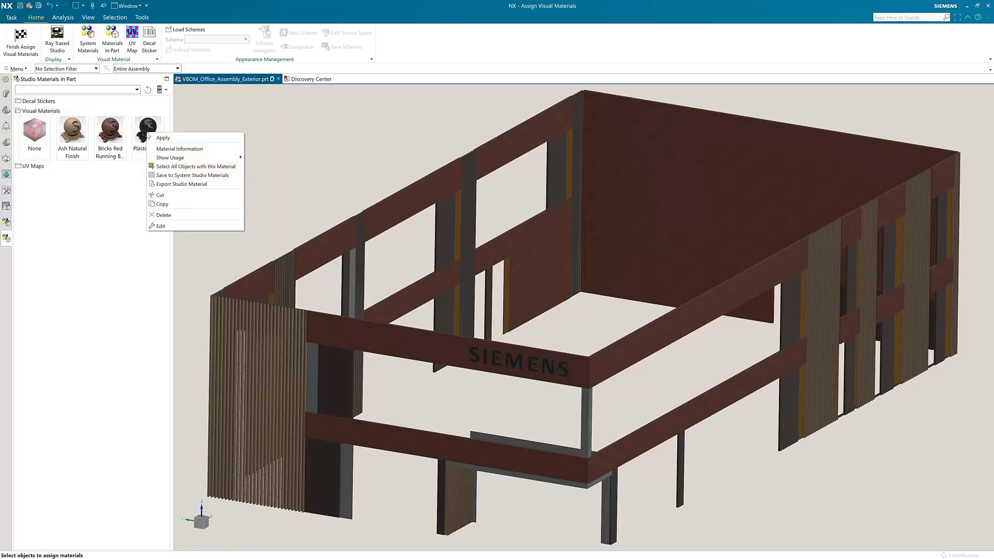
click(161, 226)
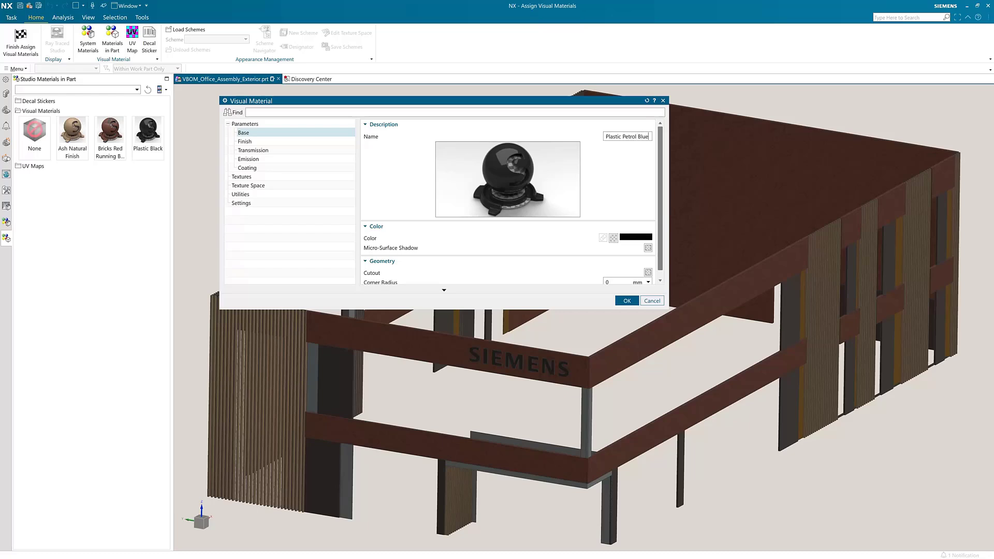
click(635, 238)
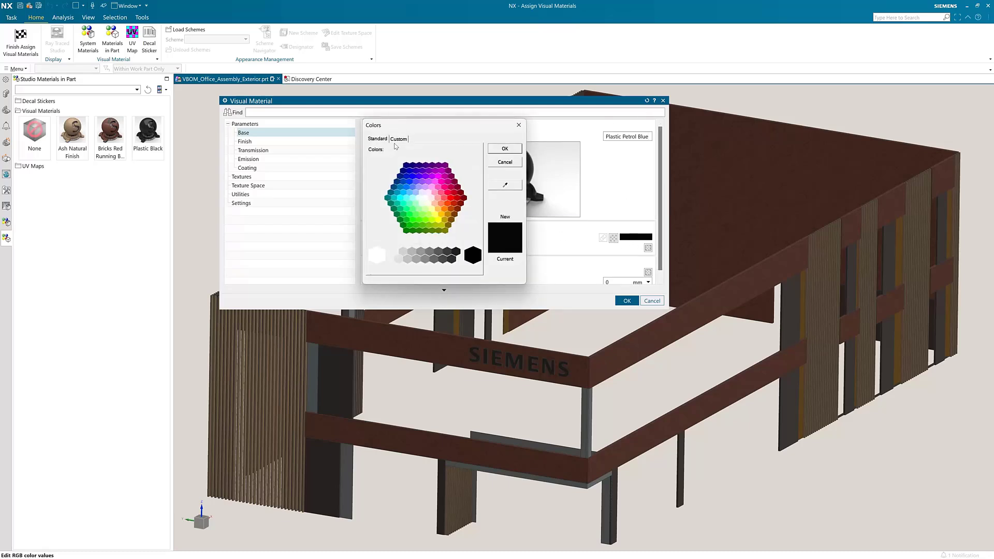
click(398, 139)
double_click(446, 226)
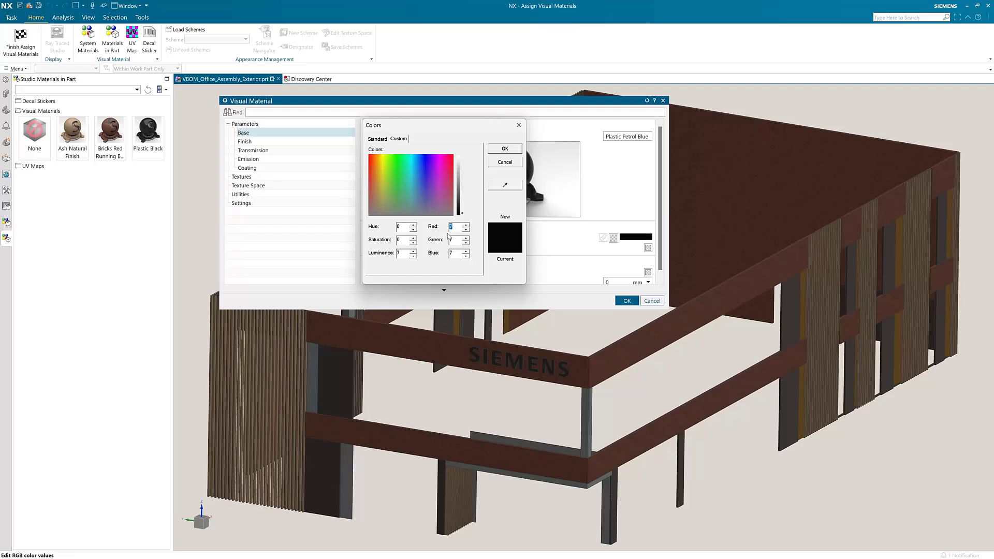
text(0)
text(153)
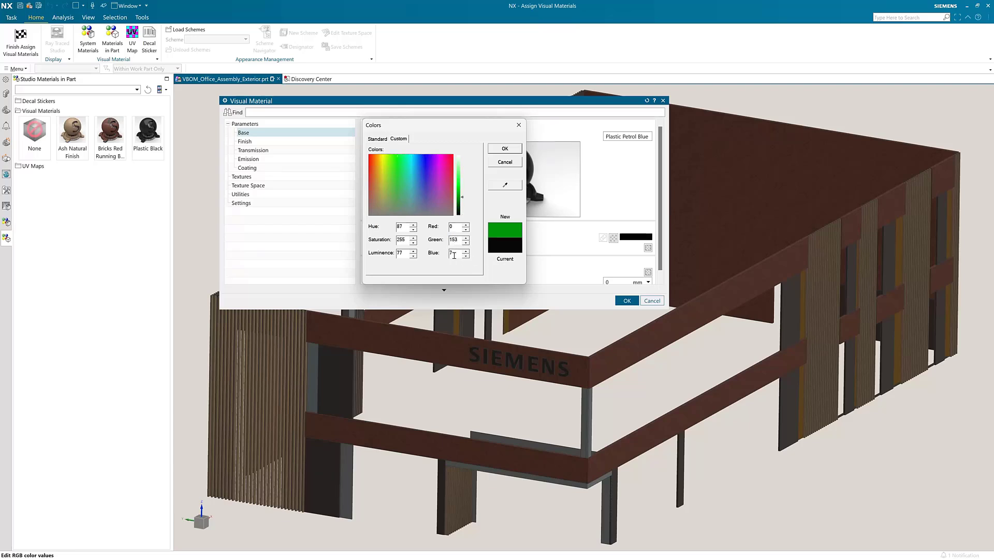
text(153)
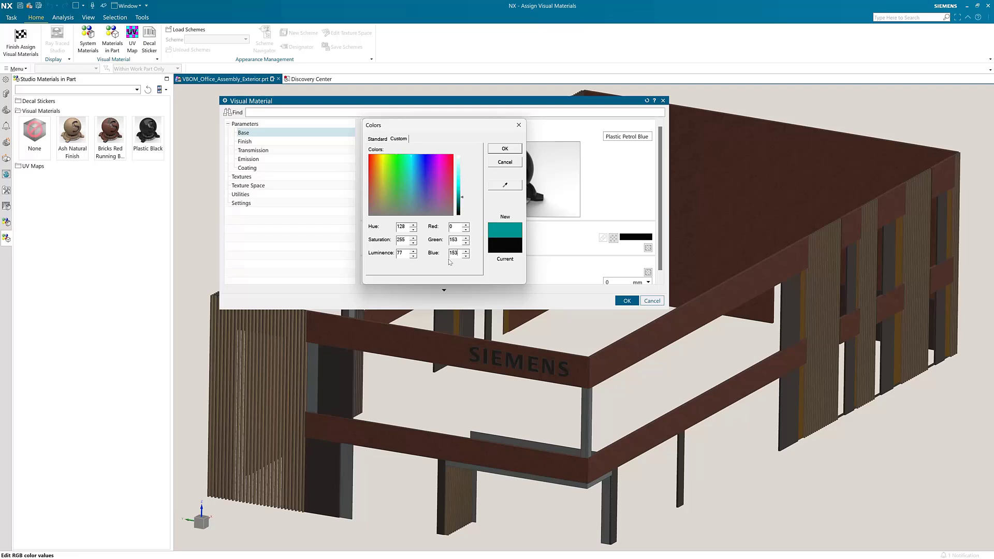
click(505, 149)
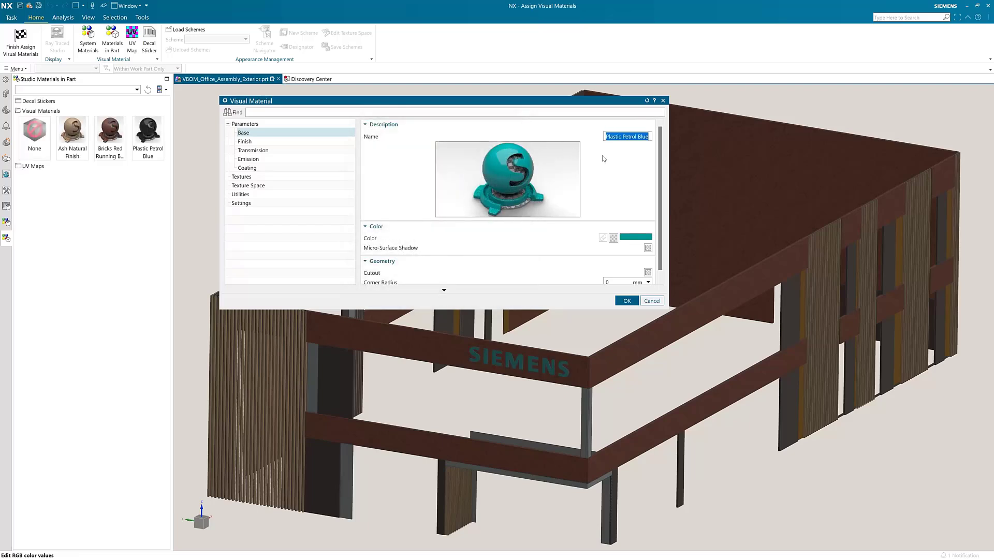
click(627, 301)
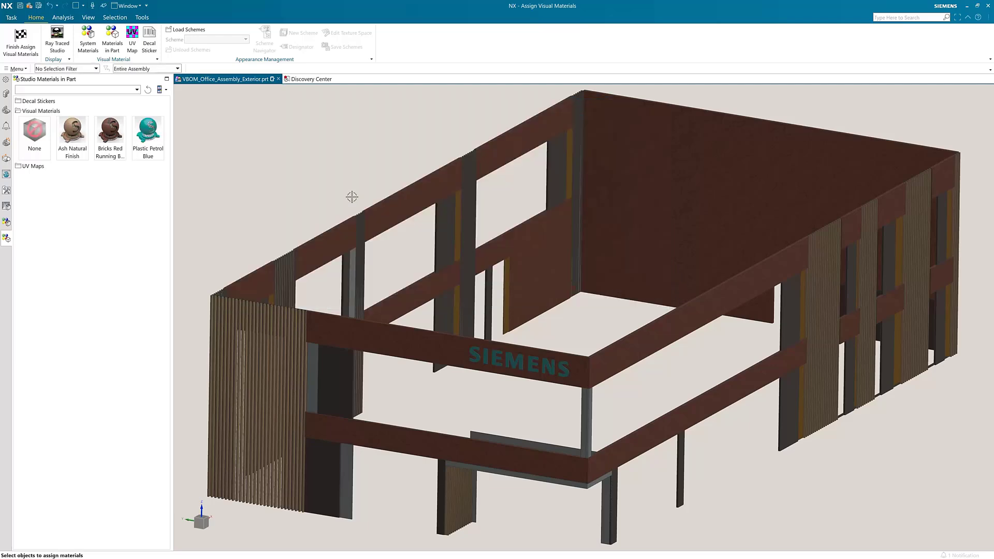
Step: Zoom in on the teal SIEMENS sign, save the part, and reopen the Materials in Part list
scroll(522, 339, up, 4)
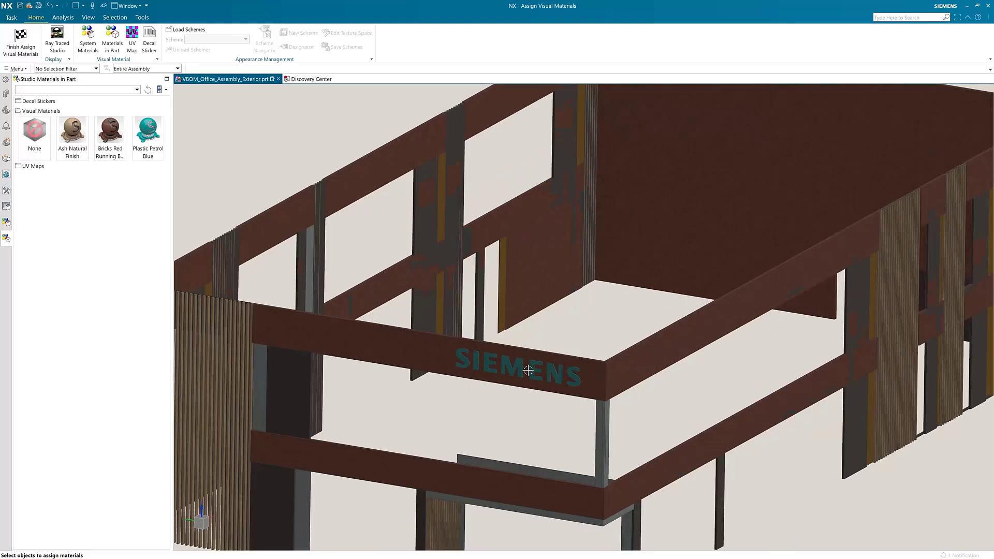
scroll(512, 440, up, 3)
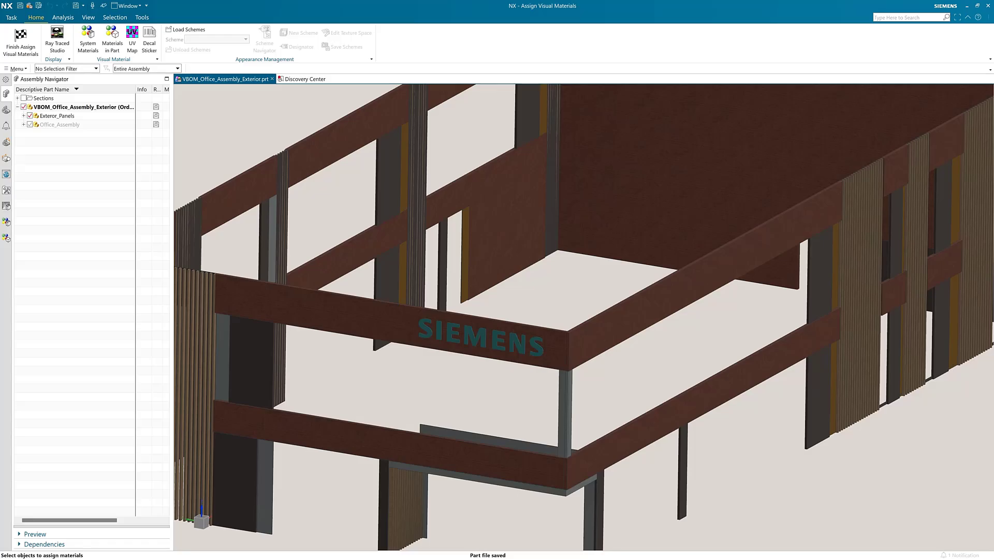
click(6, 238)
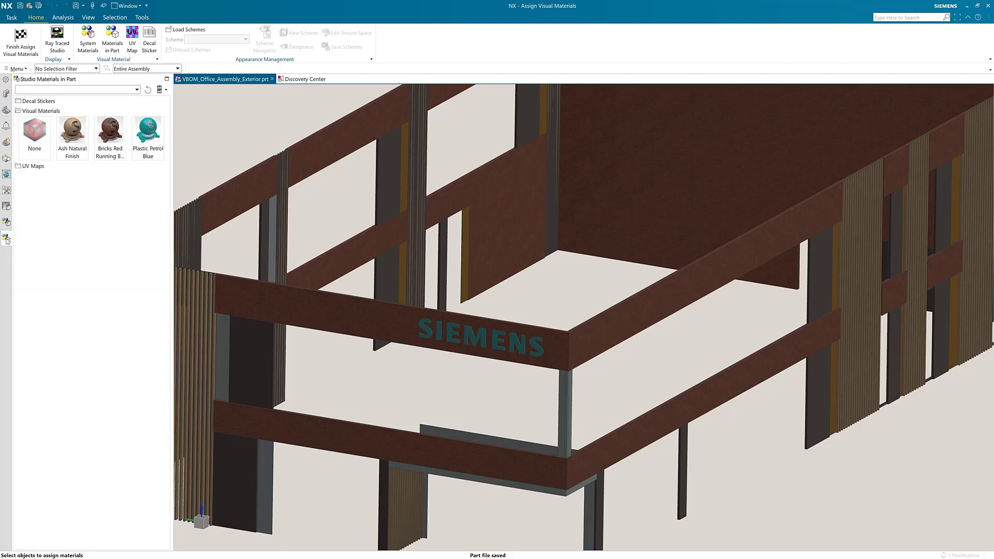
Step: Replace the brick material's colour texture with Red_Brick_RunningBond_D_Black.jpg and rename it to Black
right_click(109, 130)
click(133, 221)
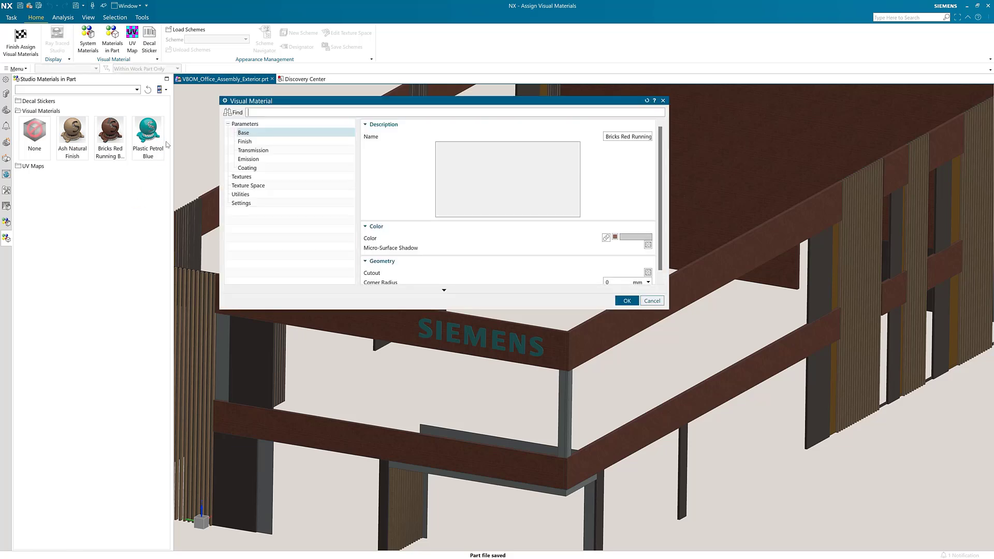
click(618, 237)
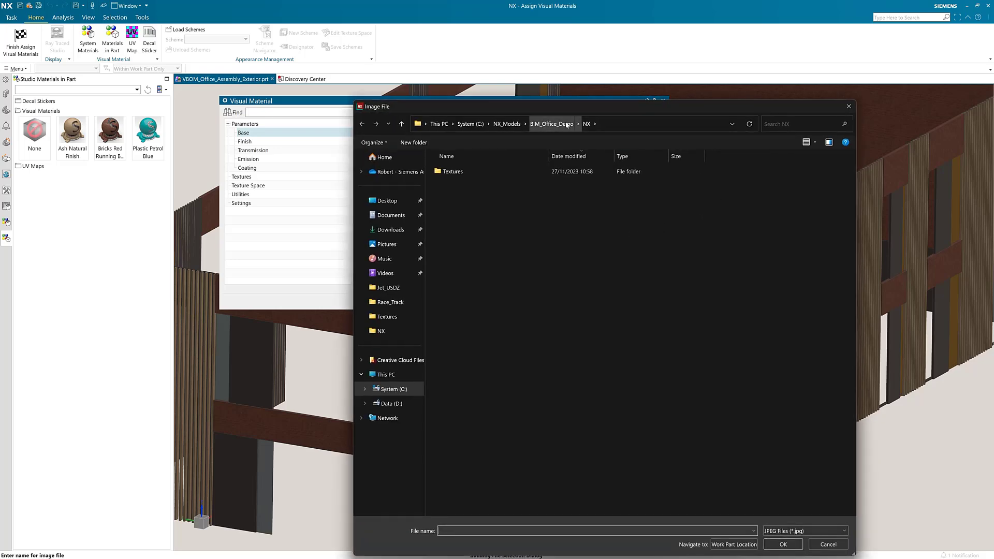
double_click(481, 172)
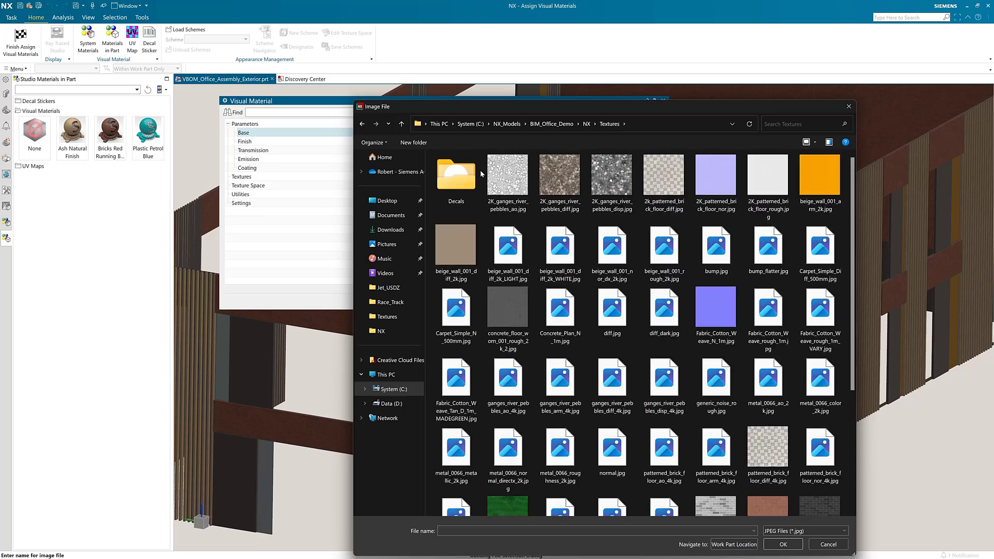
scroll(653, 302, down, 3)
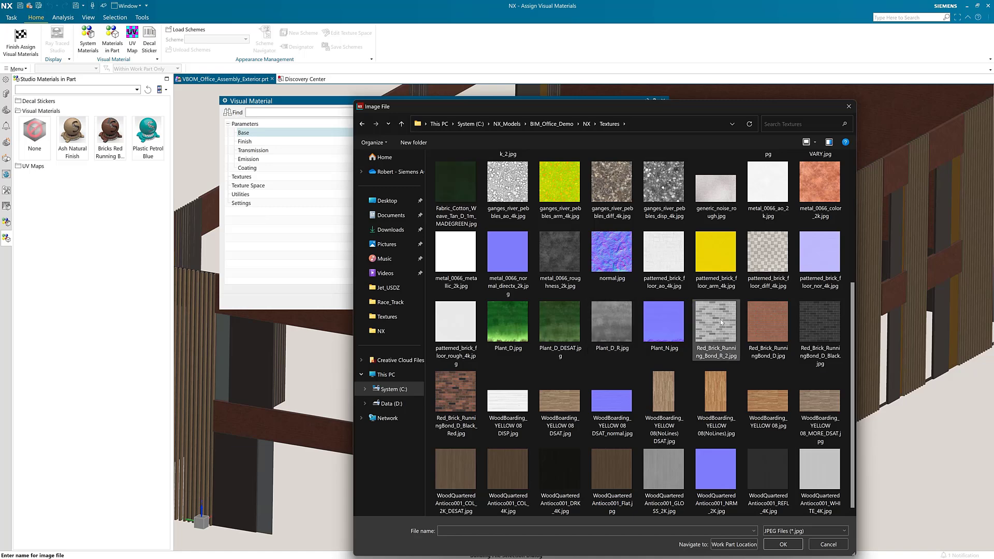
double_click(837, 326)
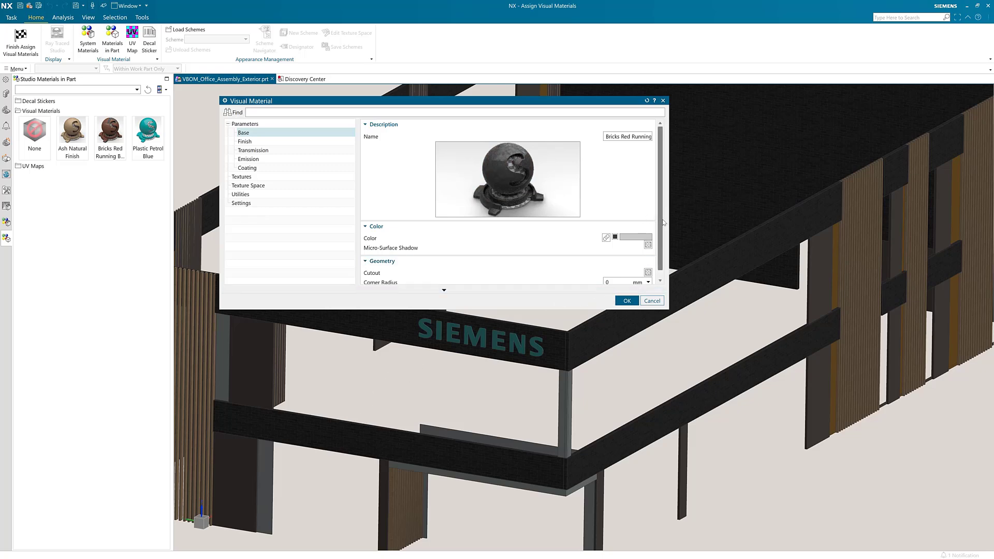
scroll(662, 229, down, 1)
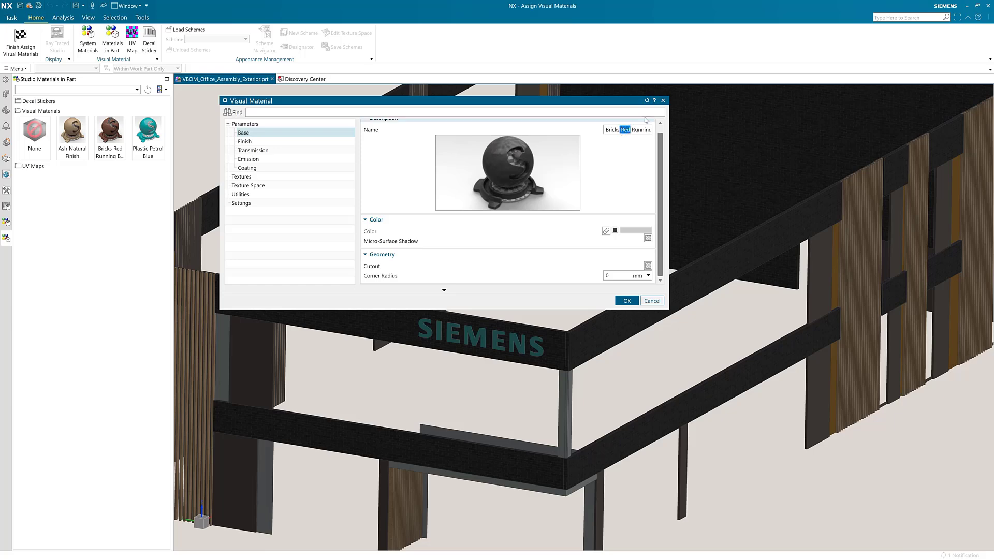
text(Black)
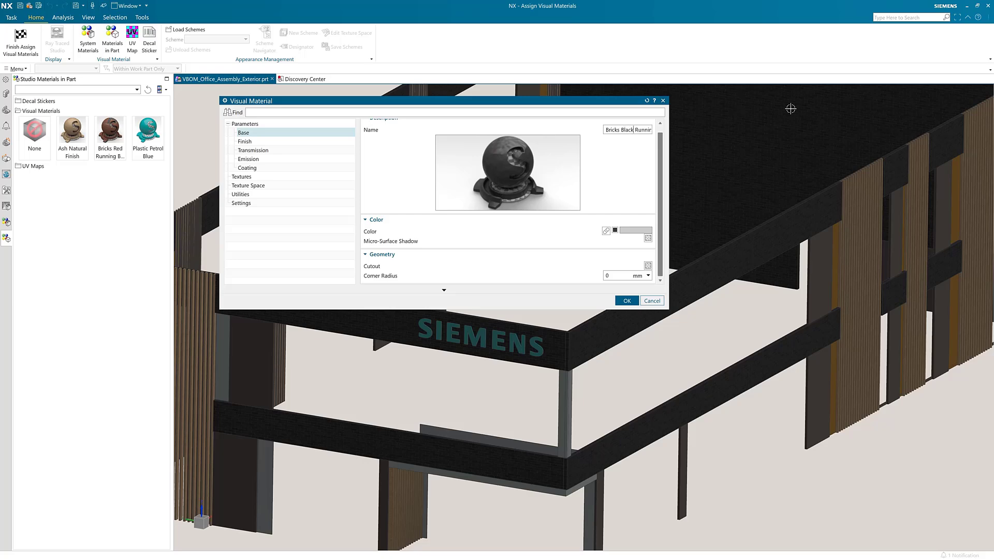
Step: Set the brick finish roughness texture to Red_Brick_Running_Bond_R_2.jpg and confirm the material
click(288, 142)
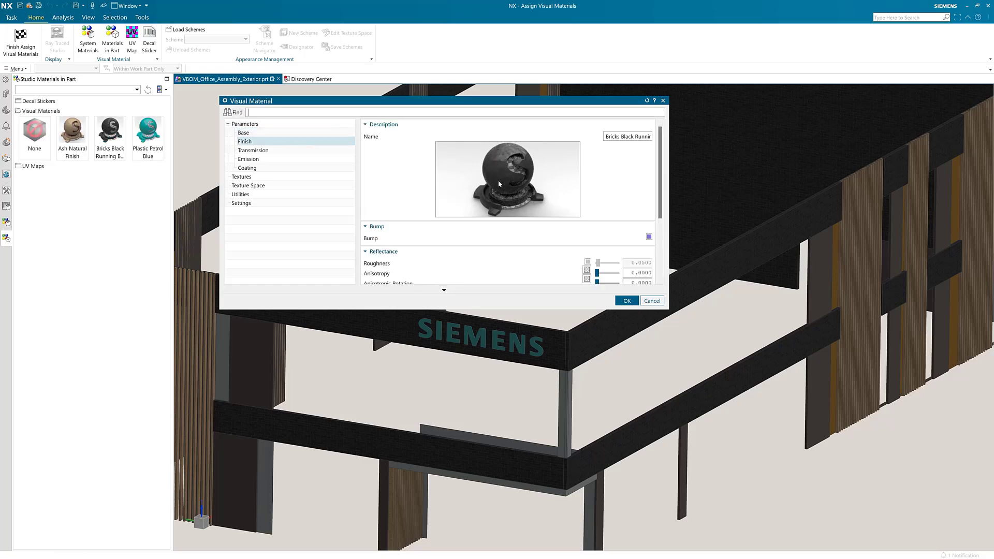
click(587, 262)
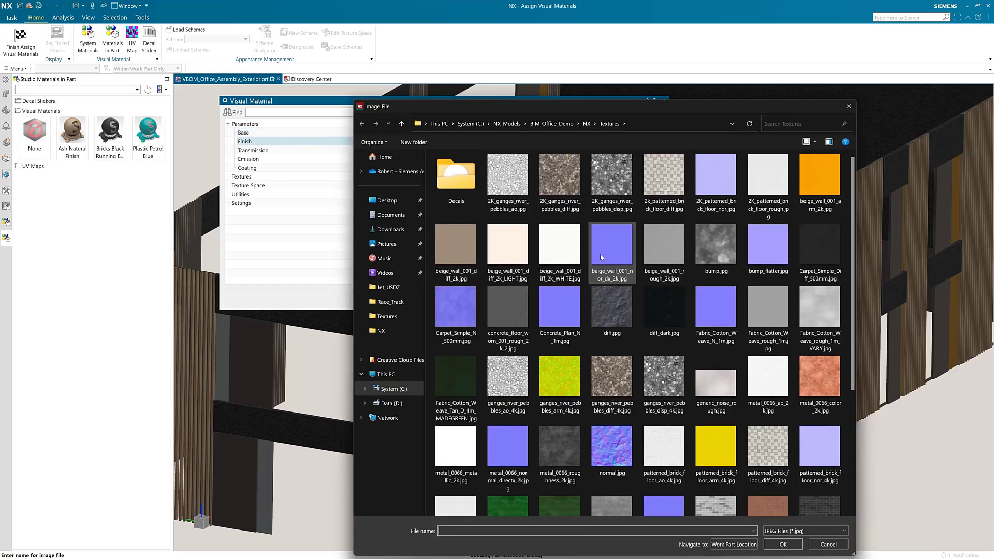
scroll(858, 264, down, 2)
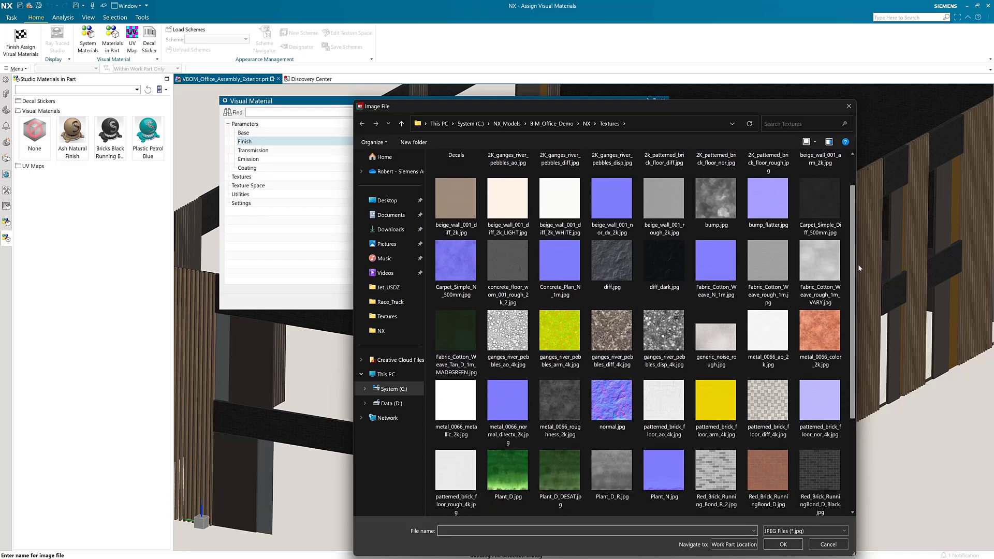
click(705, 431)
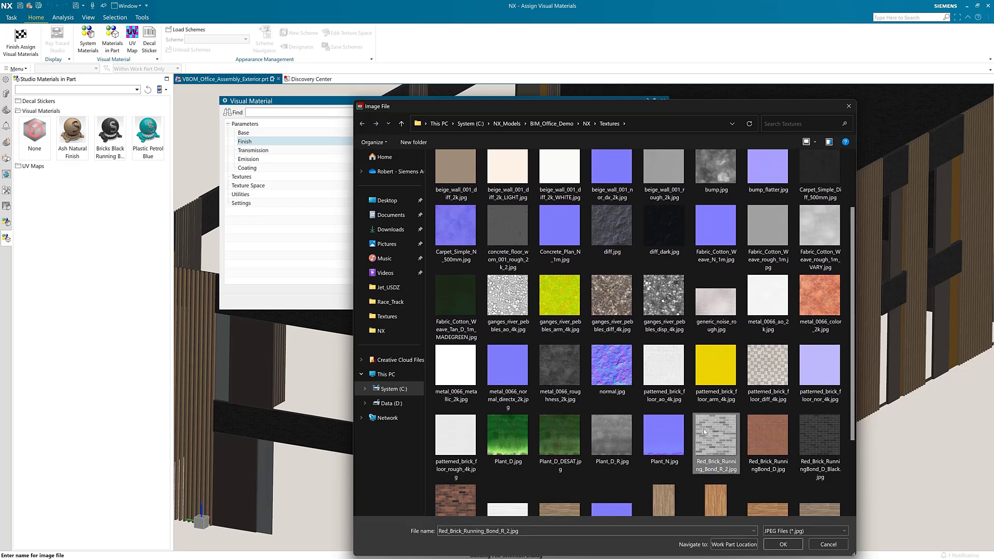
double_click(701, 424)
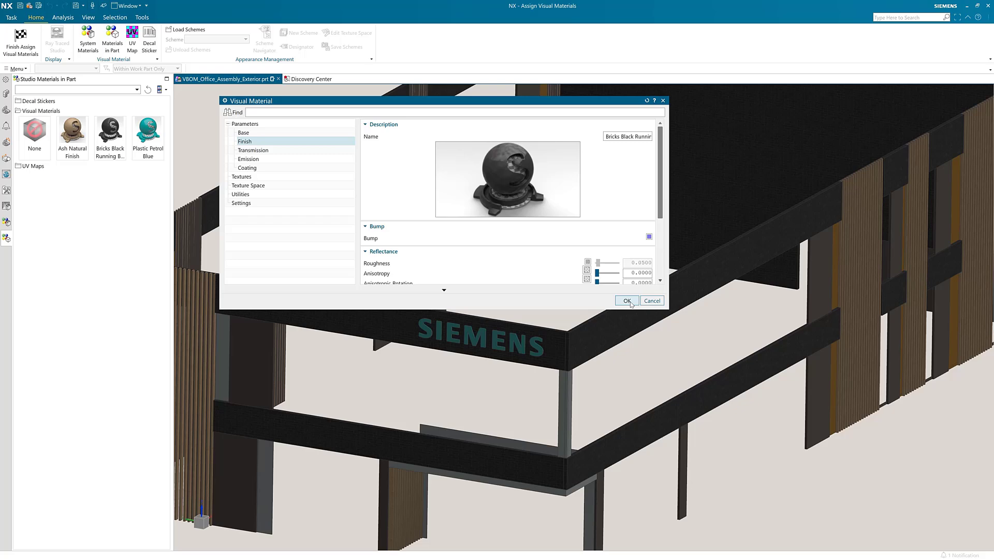
click(627, 301)
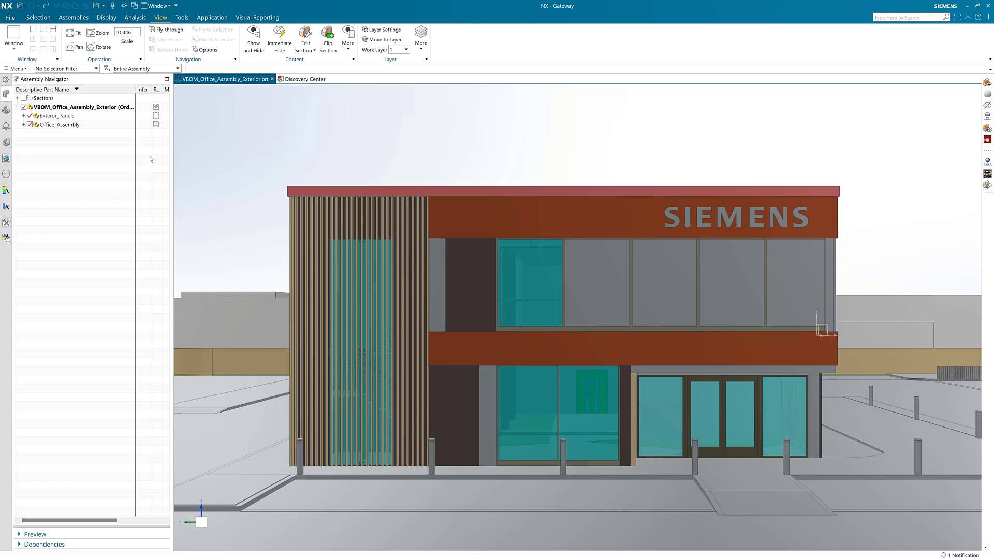
Step: Create a new camera from the Cameras node in the Part Navigator
click(6, 110)
right_click(68, 117)
click(82, 120)
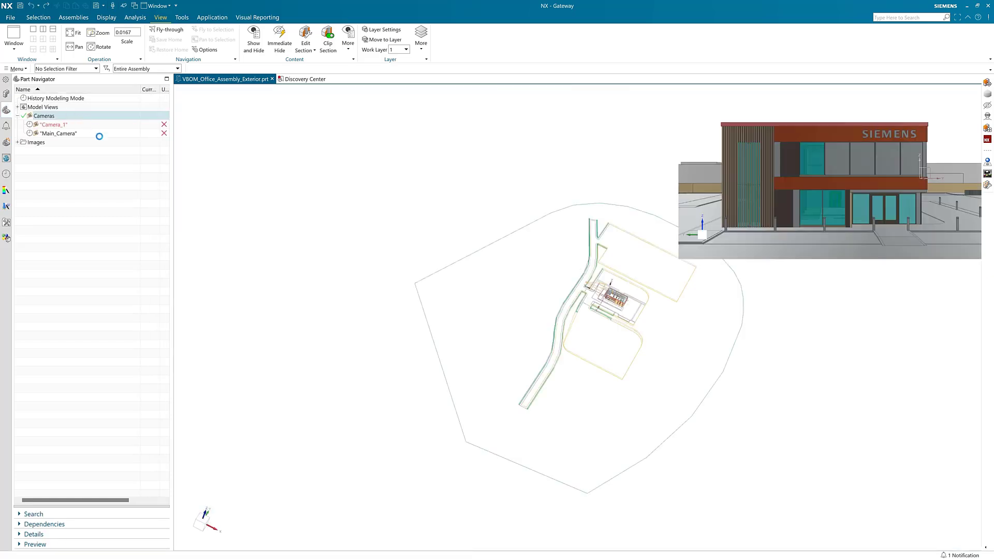
scroll(578, 323, up, 5)
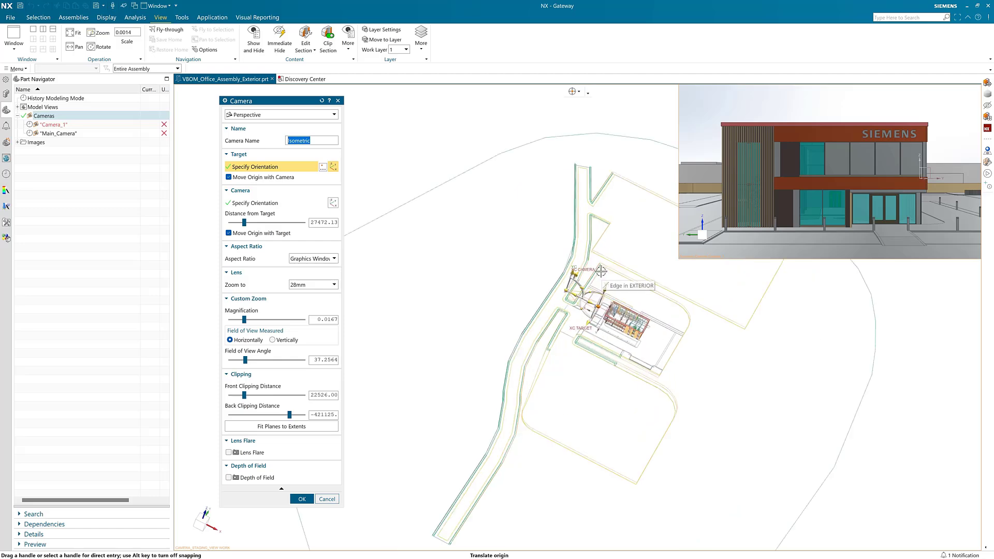
Step: Name the camera Camera_2 and set its aspect ratio to 16:9
scroll(578, 324, up, 3)
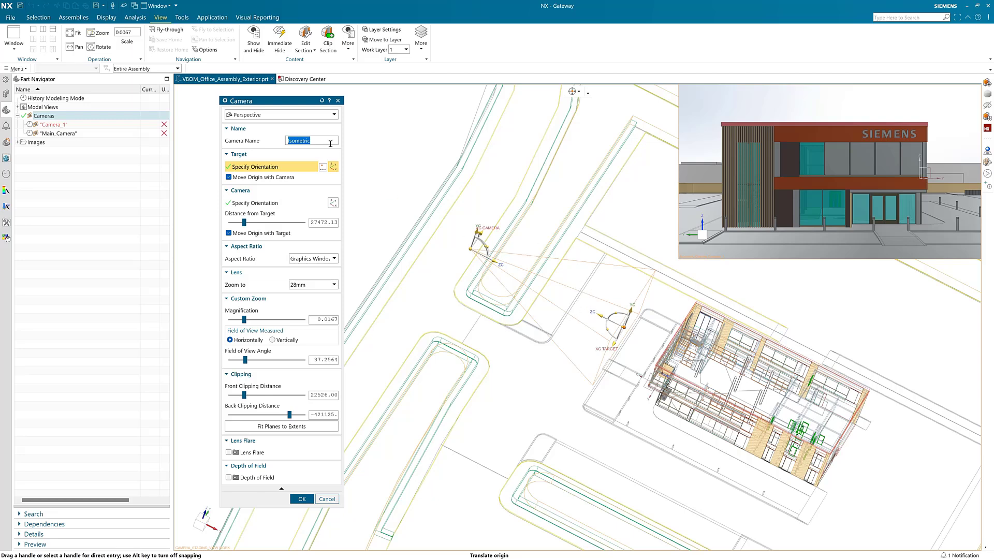
text(Camera_2)
click(314, 259)
click(309, 309)
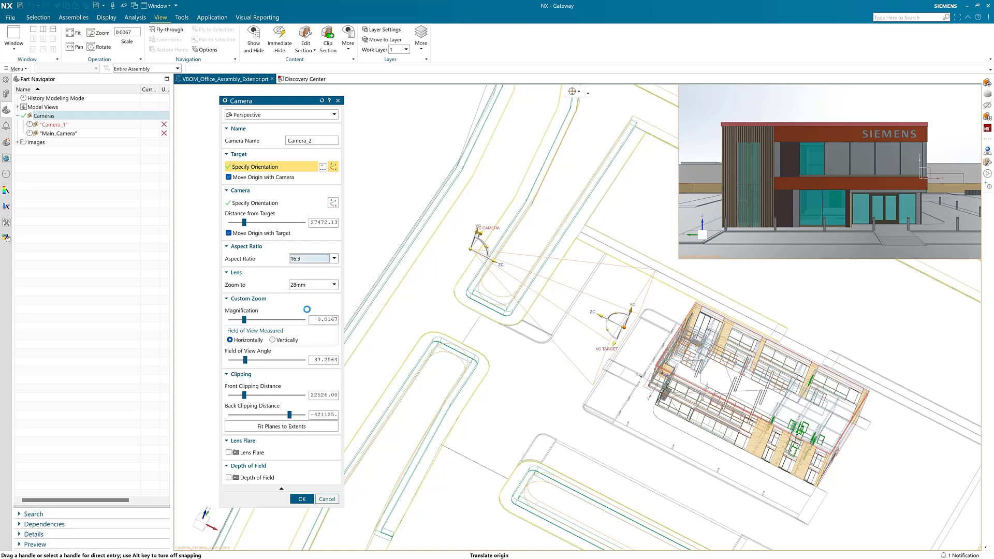
Step: Toggle Move Origin with Target and drag the camera closer to the building
click(274, 233)
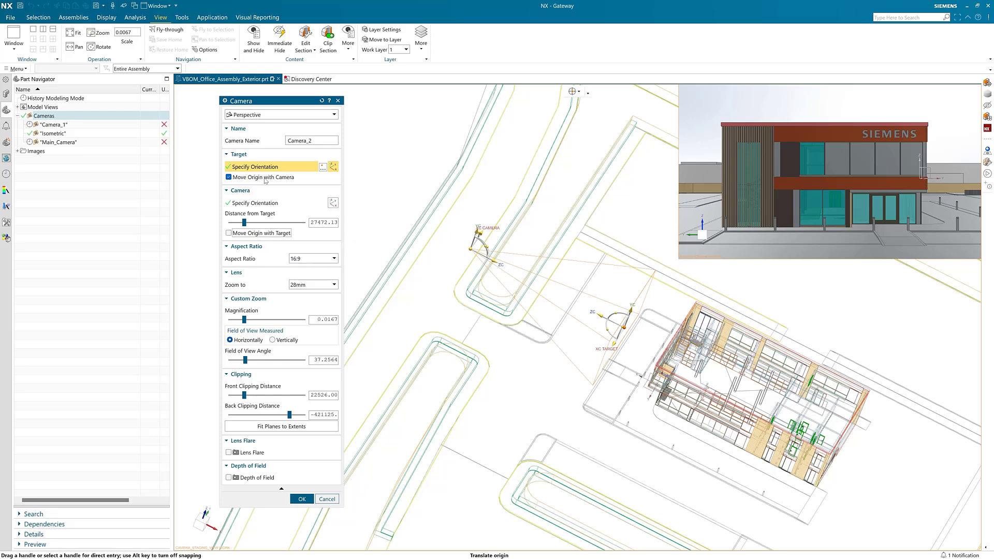
click(262, 234)
scroll(515, 255, up, 3)
middle_drag(516, 254, 484, 273)
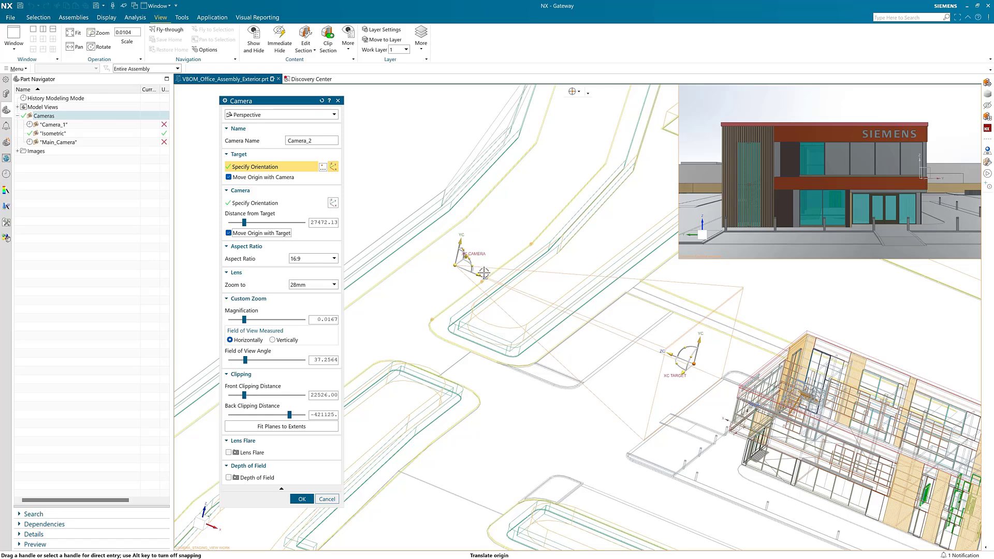
drag(484, 273, 507, 281)
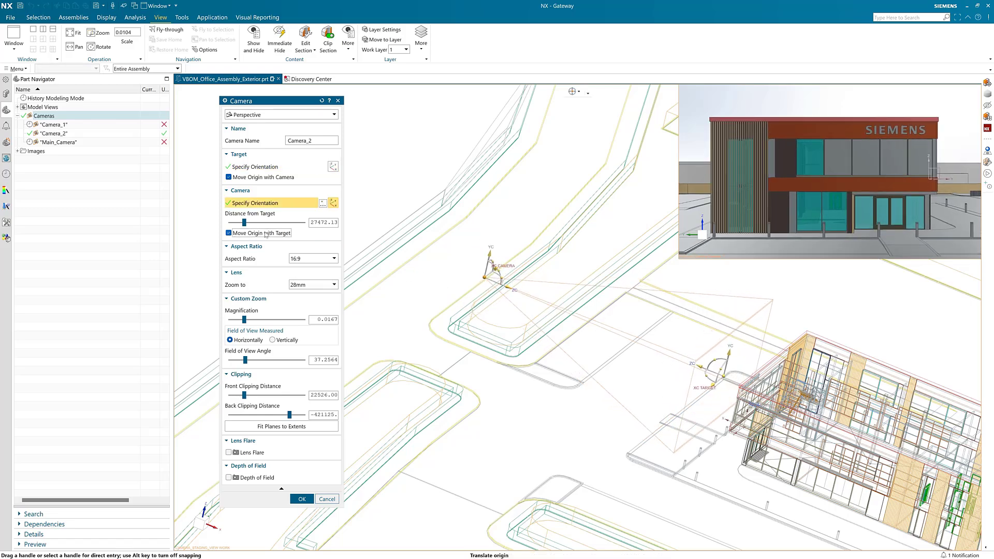
Step: Lower the camera for an angled building view, keeping the 28mm lens zoom
click(228, 177)
drag(486, 274, 468, 348)
click(228, 177)
click(228, 177)
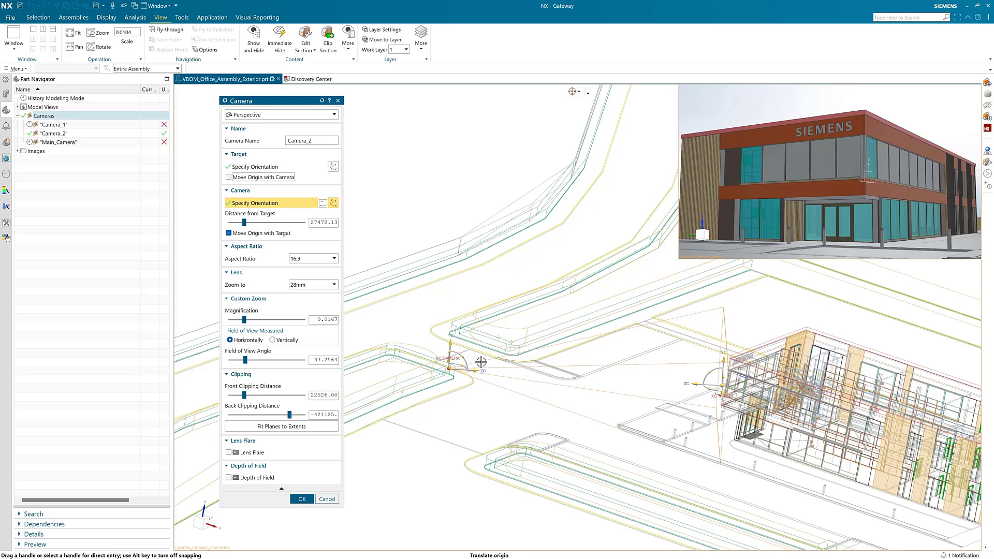
click(322, 285)
click(300, 293)
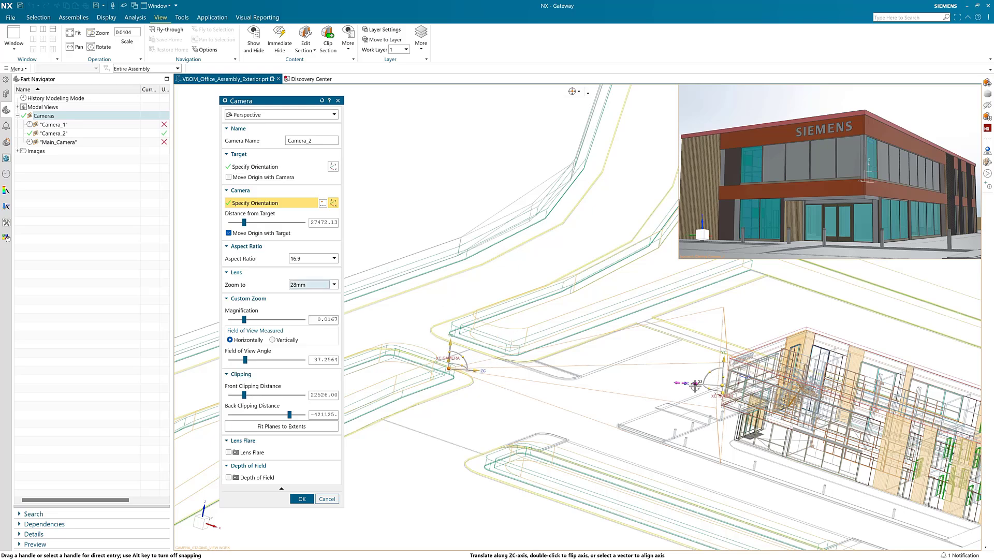
Step: Move the camera target independently to reframe the building and widen the field of view to 40°
click(228, 232)
drag(700, 385, 676, 389)
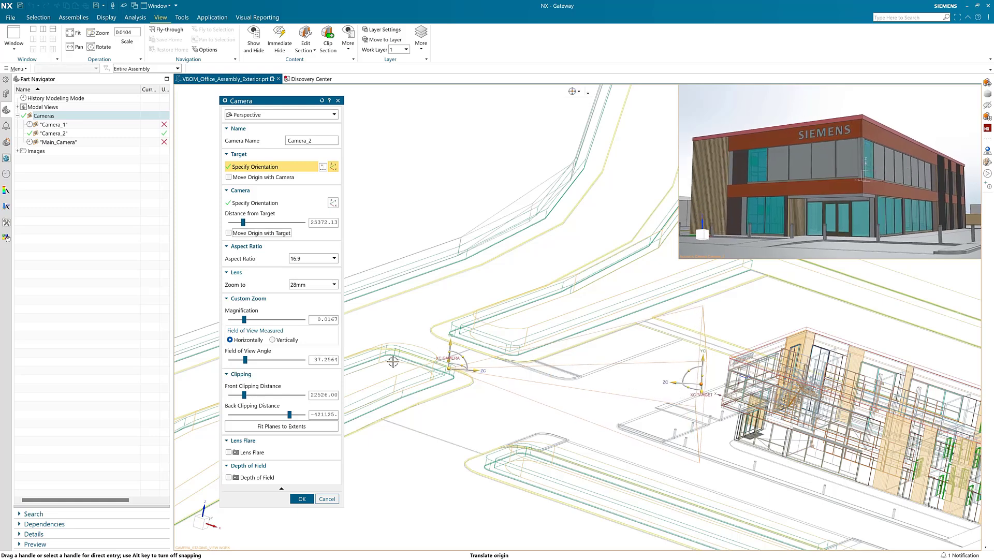
drag(244, 363, 246, 362)
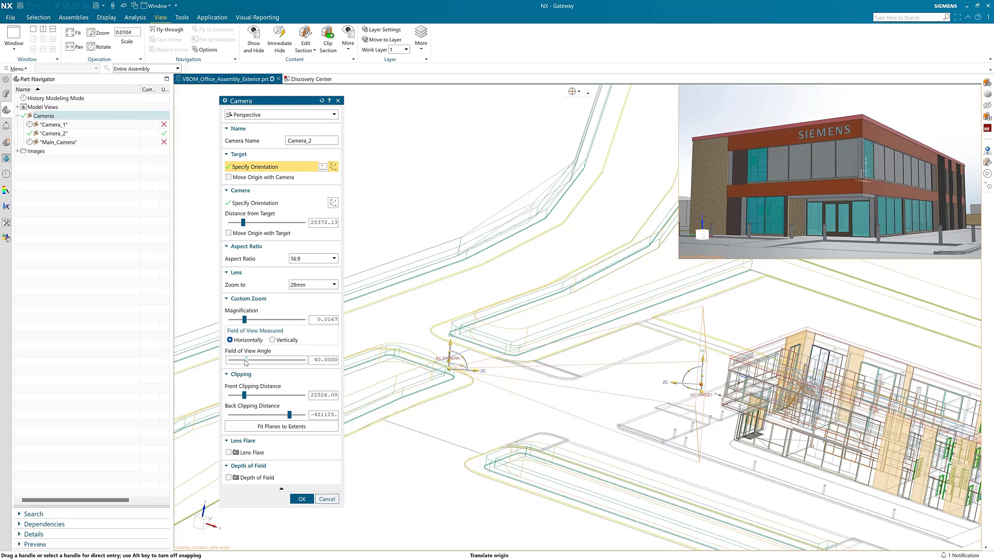
middle_drag(494, 364, 510, 365)
drag(713, 429, 713, 440)
Step: Set the origin to follow camera and target, adjust the camera position, and accept Camera_2
click(237, 179)
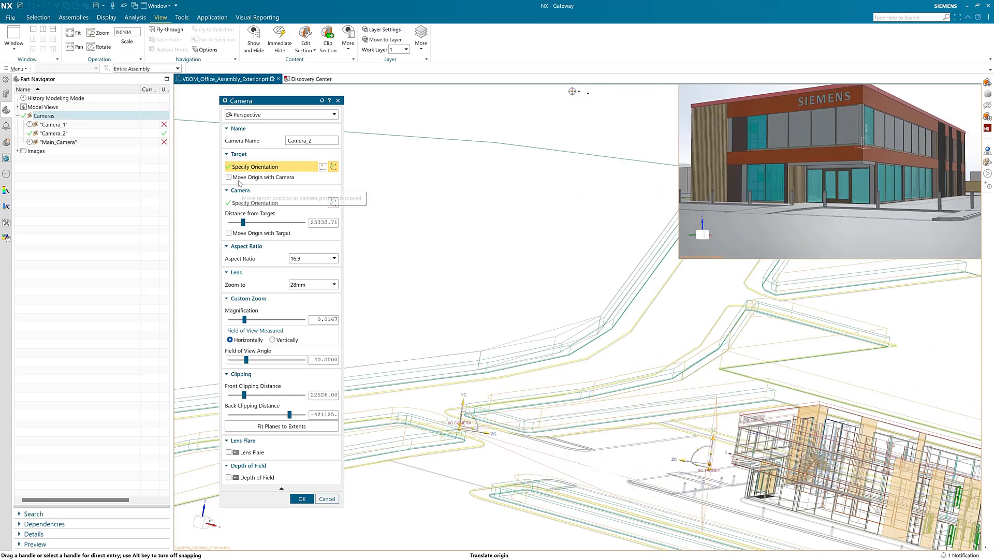
click(244, 235)
drag(464, 403, 463, 392)
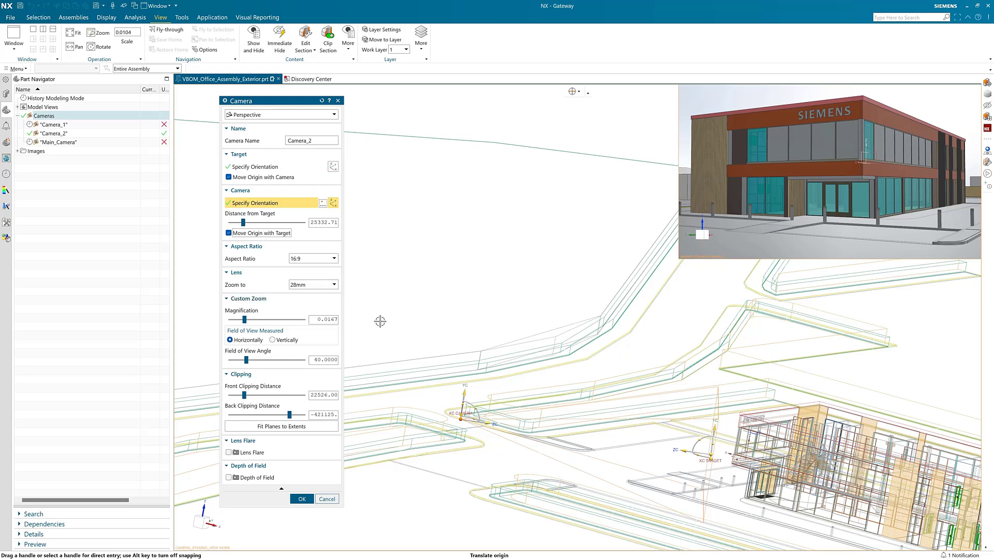
click(301, 498)
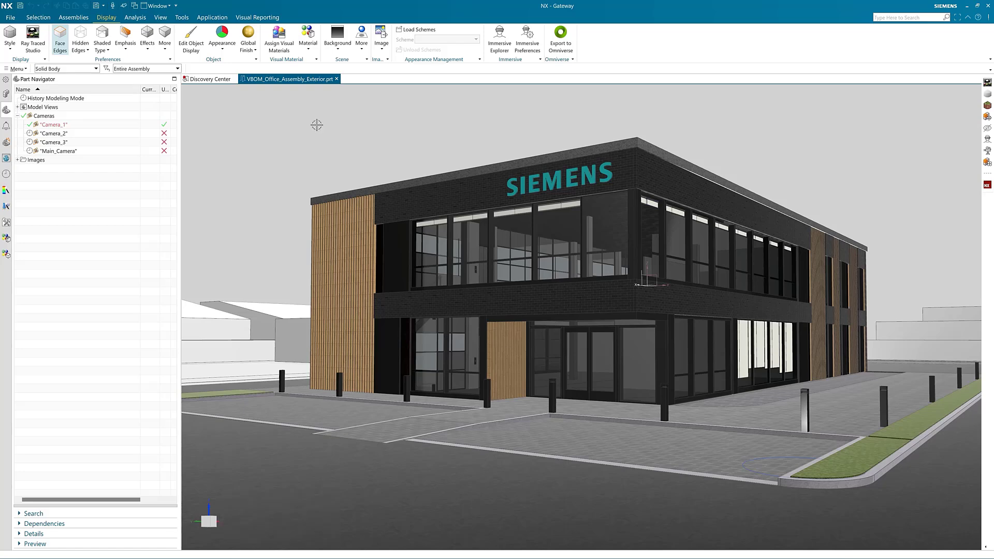
Step: Open the System Scenes library and its Studio folder
click(6, 239)
double_click(29, 120)
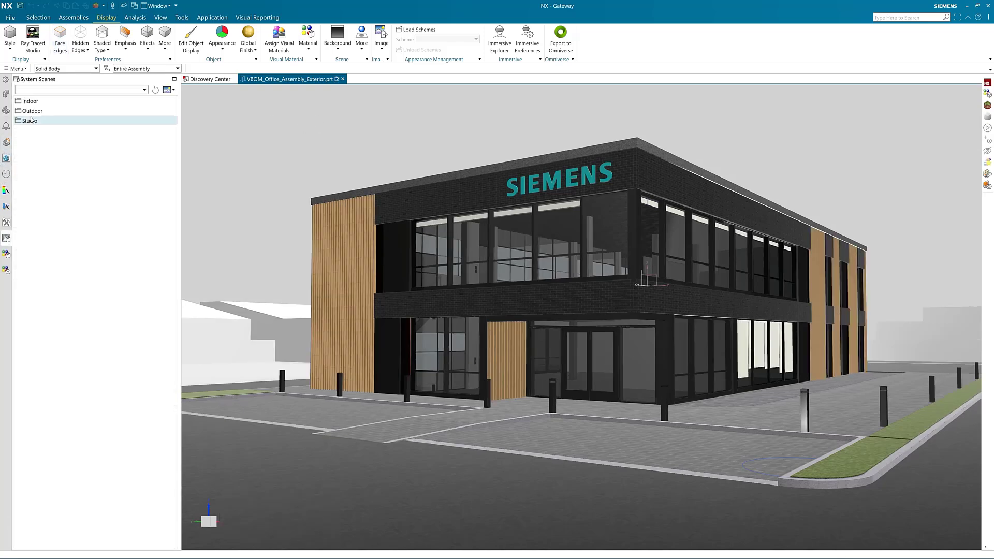
Step: Apply the Sky Dome 9am scene and bring up Scene Preferences
scroll(175, 313, down, 5)
double_click(136, 330)
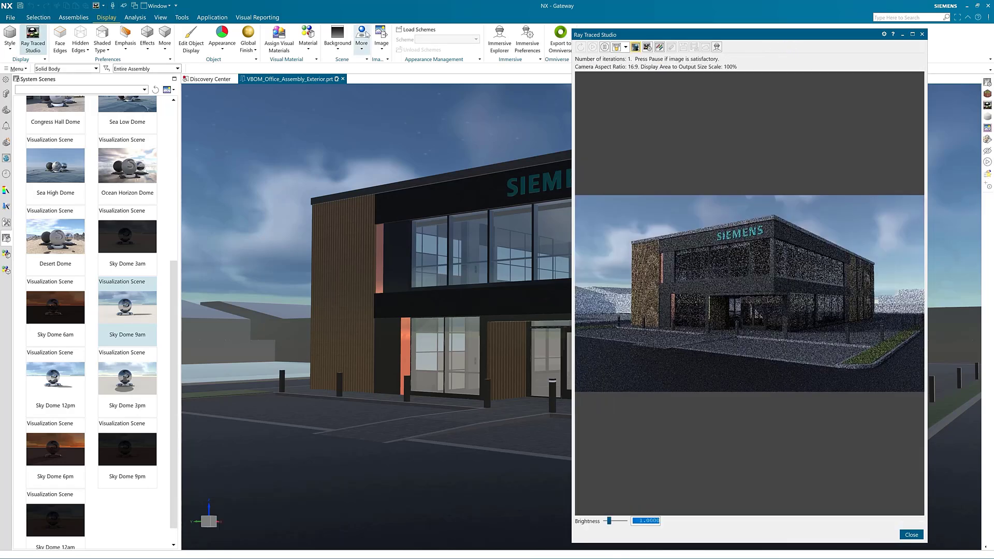
click(362, 42)
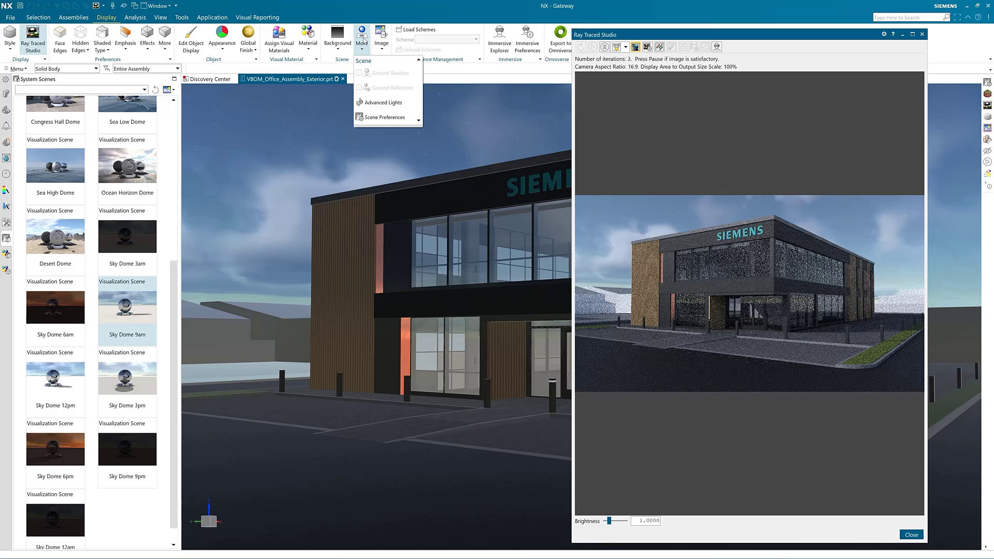
click(383, 117)
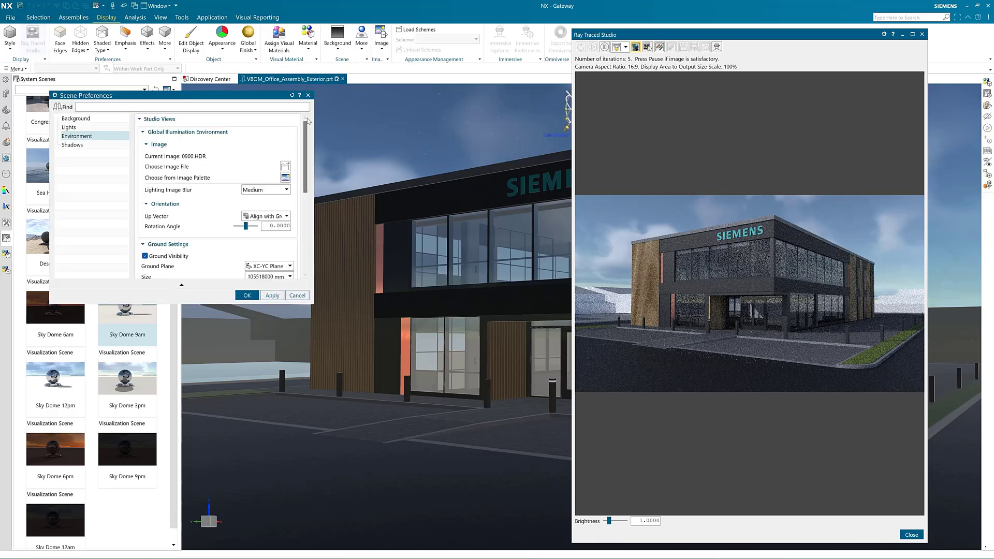
Step: Set the environment image to Custom_HDR.hdr from the HDR folder
click(285, 166)
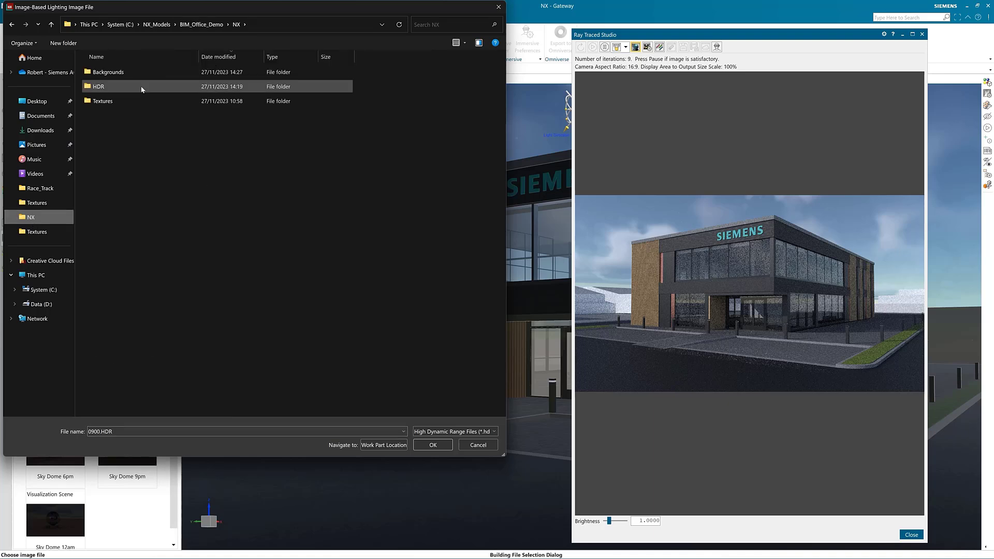
click(141, 89)
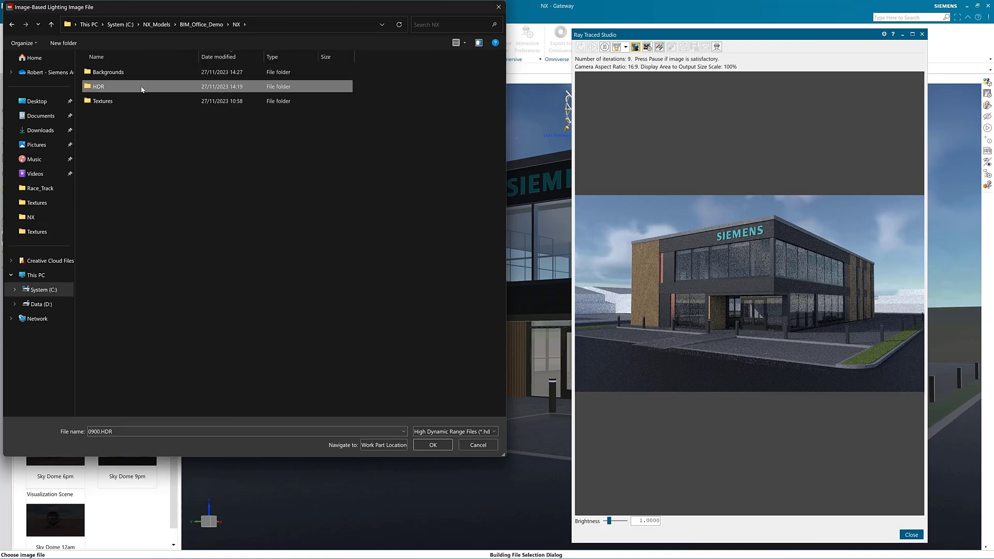
double_click(141, 89)
click(118, 91)
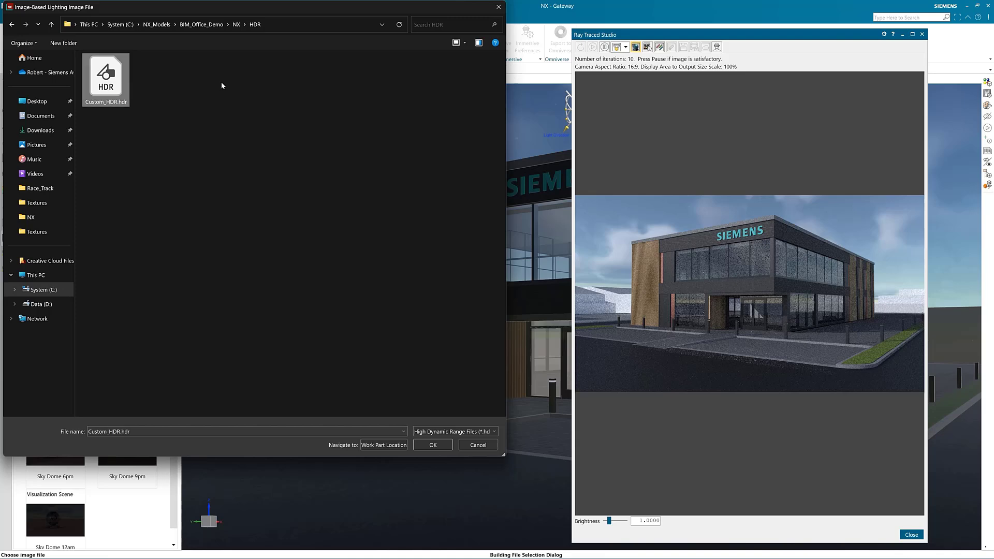
key(Return)
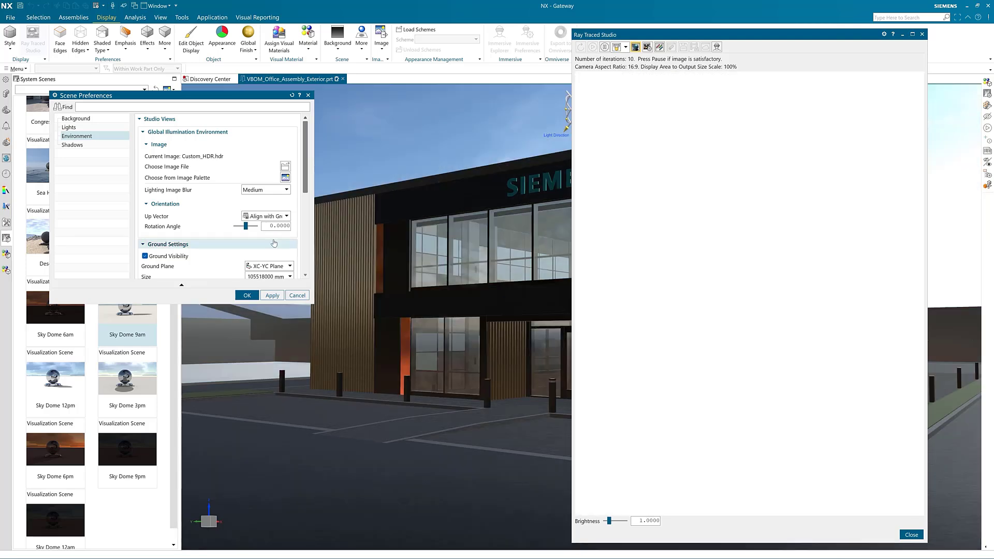
Step: Enter -90 as the new environment rotation angle to change the lighting direction
triple_click(276, 226)
text(-90)
key(Return)
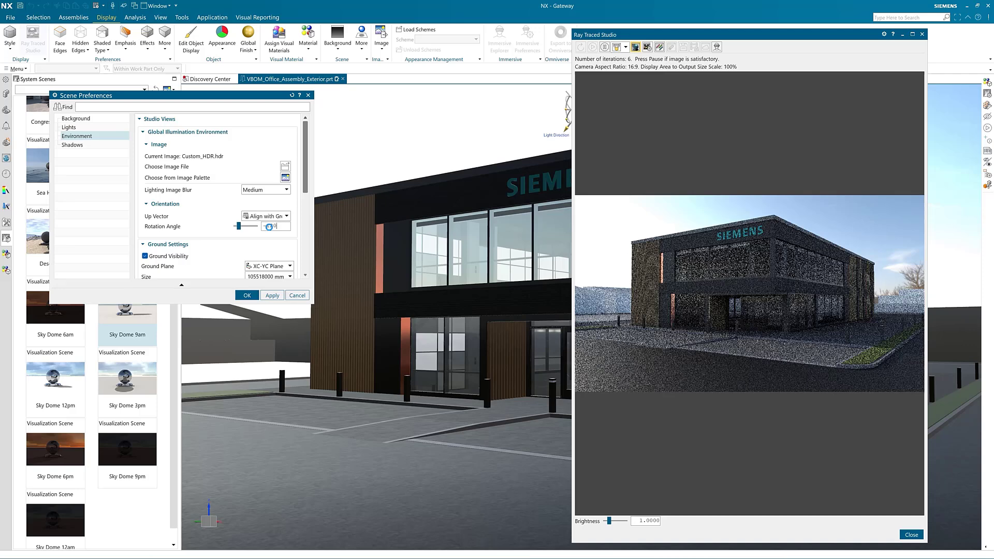
key(BackSpace)
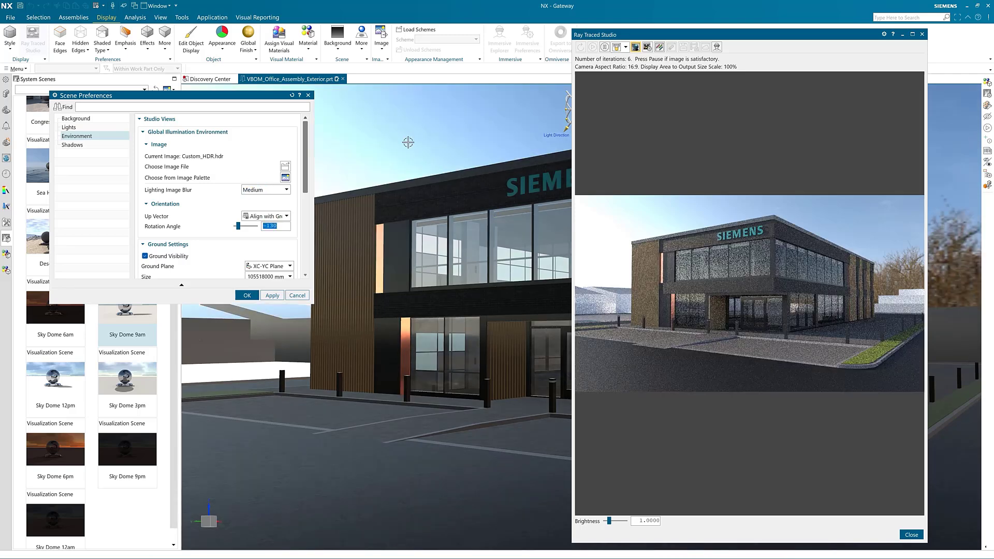
click(111, 118)
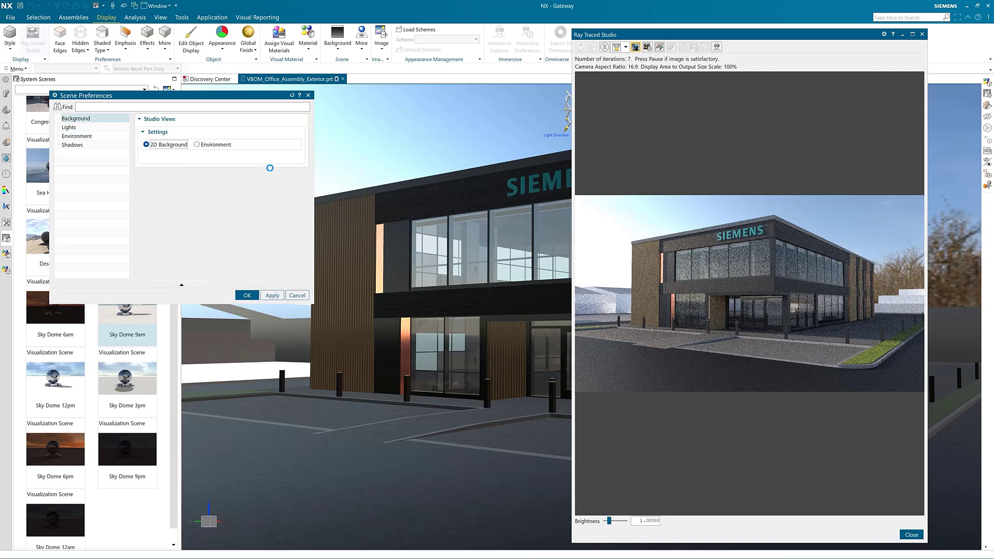
Step: Make the background an image file, browsing the Backgrounds folder for PNG images
click(268, 156)
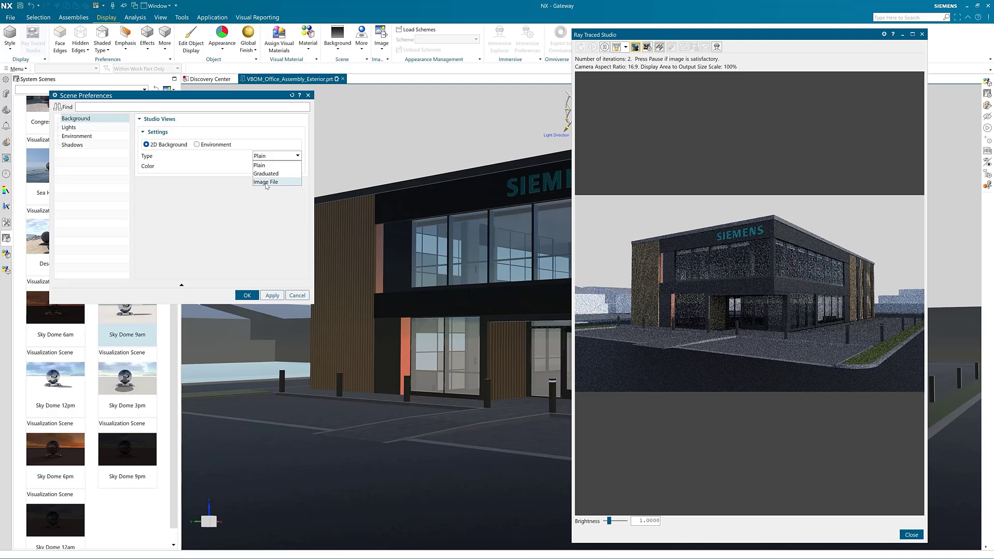
click(266, 183)
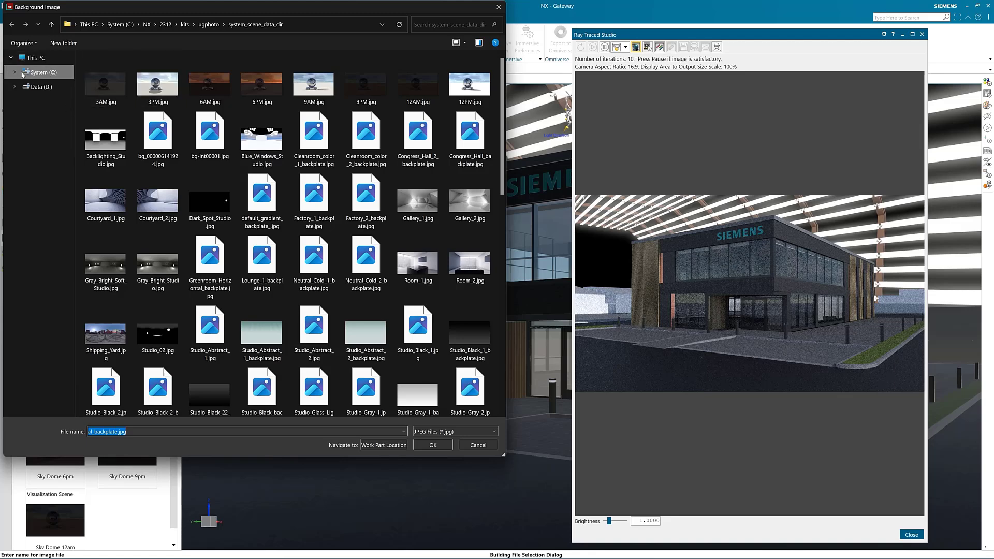
scroll(31, 57, up, 5)
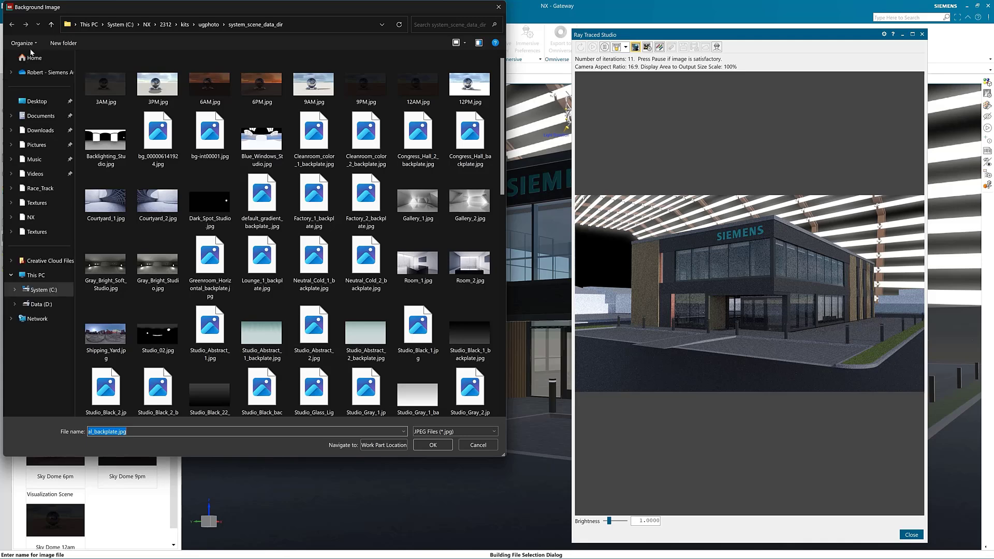
double_click(121, 73)
click(479, 431)
click(442, 454)
key(Escape)
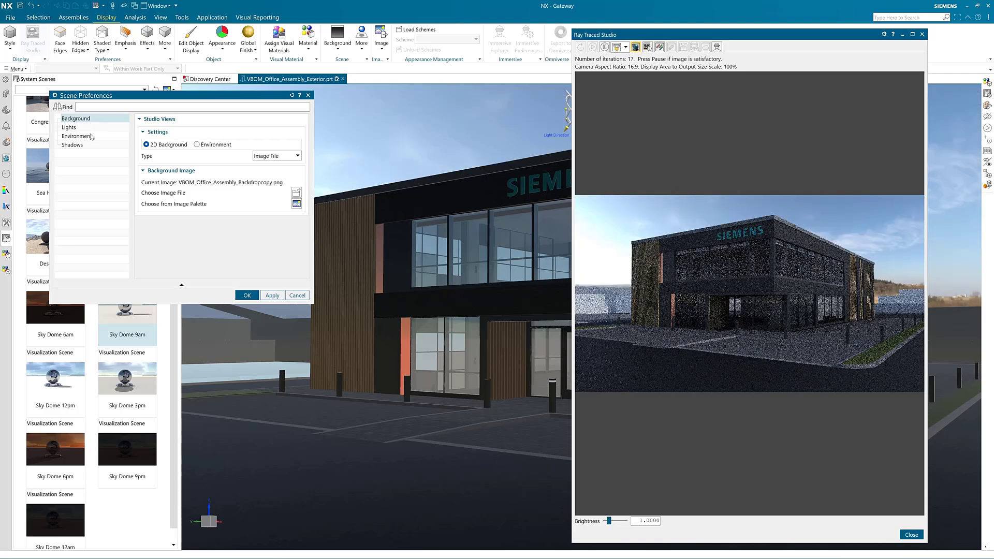
click(91, 136)
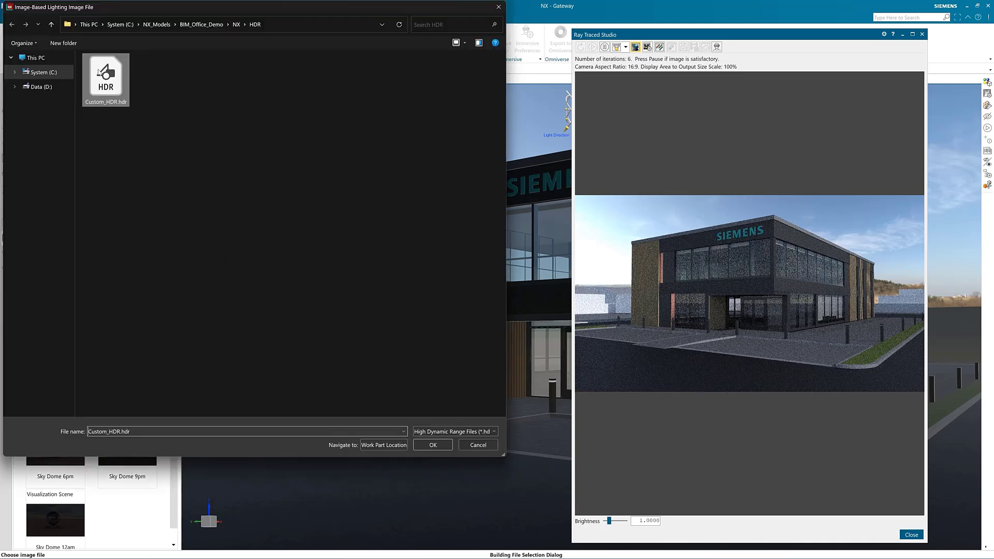
Step: Reselect Custom_HDR.hdr as the environment image and accept Scene Preferences
double_click(99, 72)
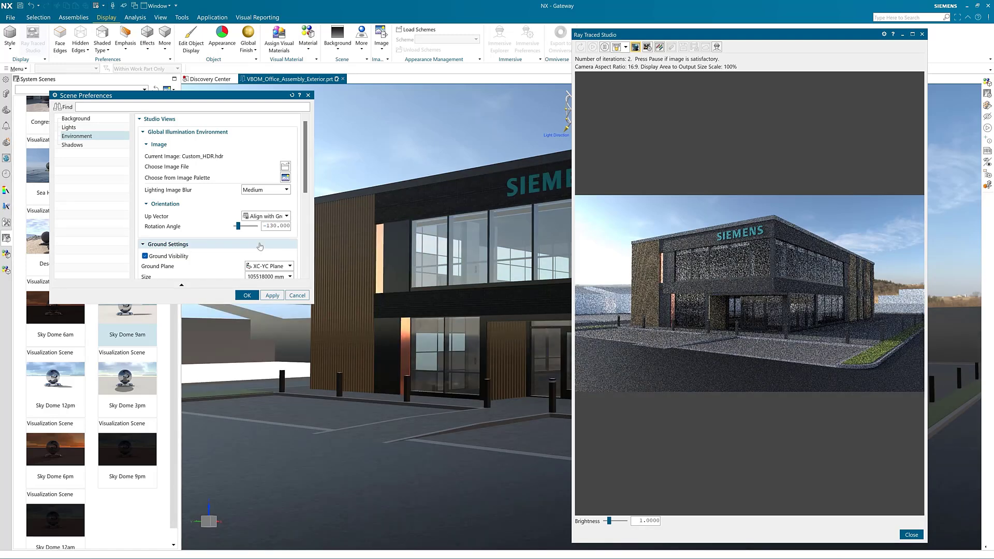
click(241, 296)
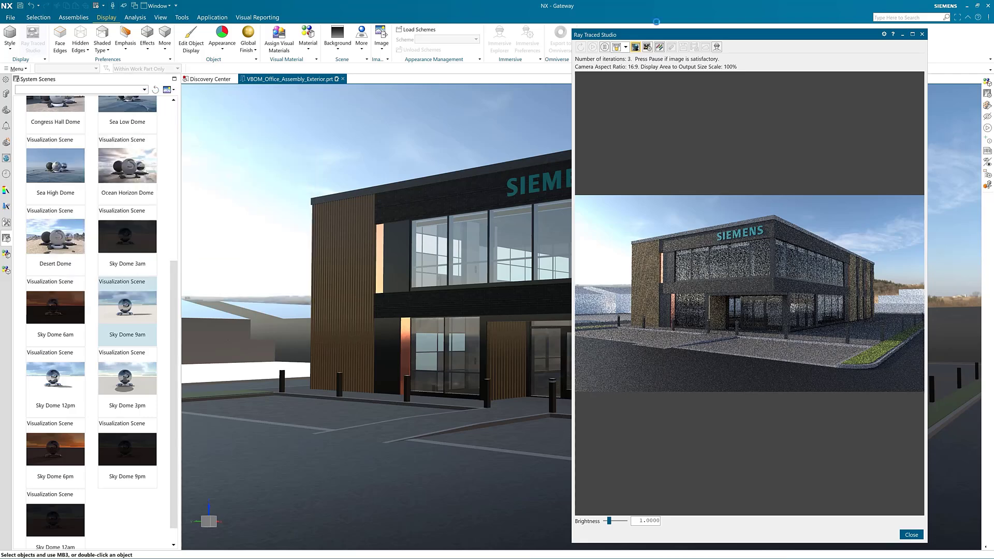
Step: Set a user-defined 3840 output width in Ray Traced Studio preferences and start the static render
click(648, 50)
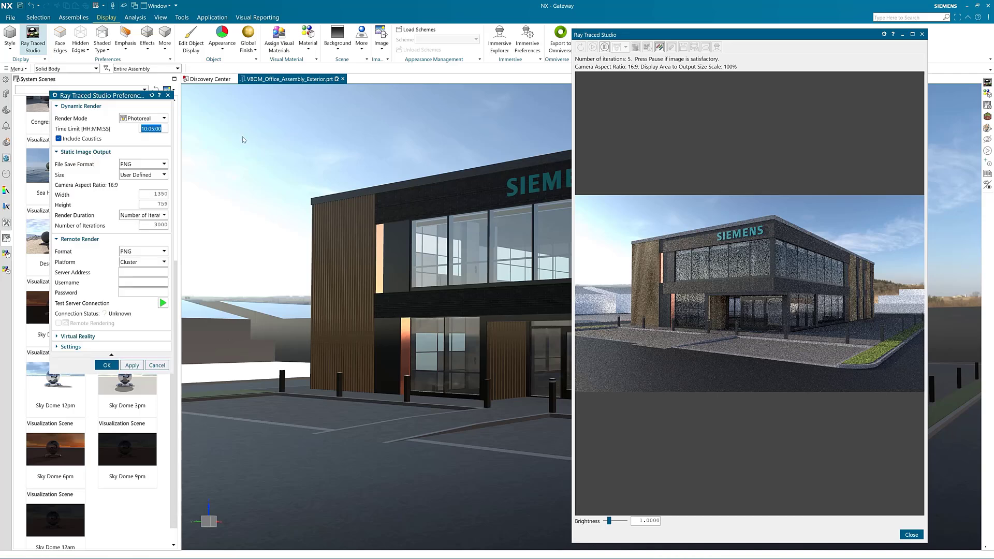
click(145, 176)
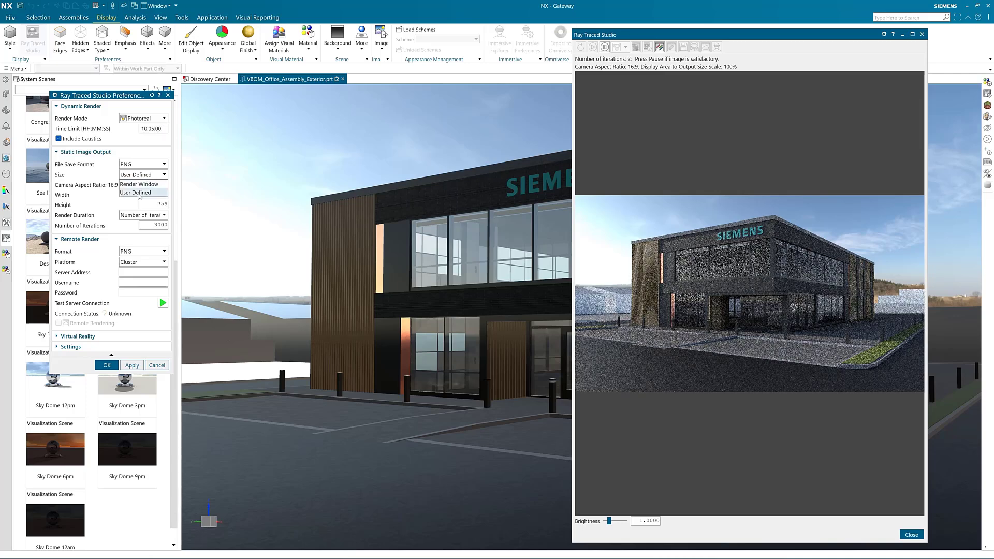
click(136, 193)
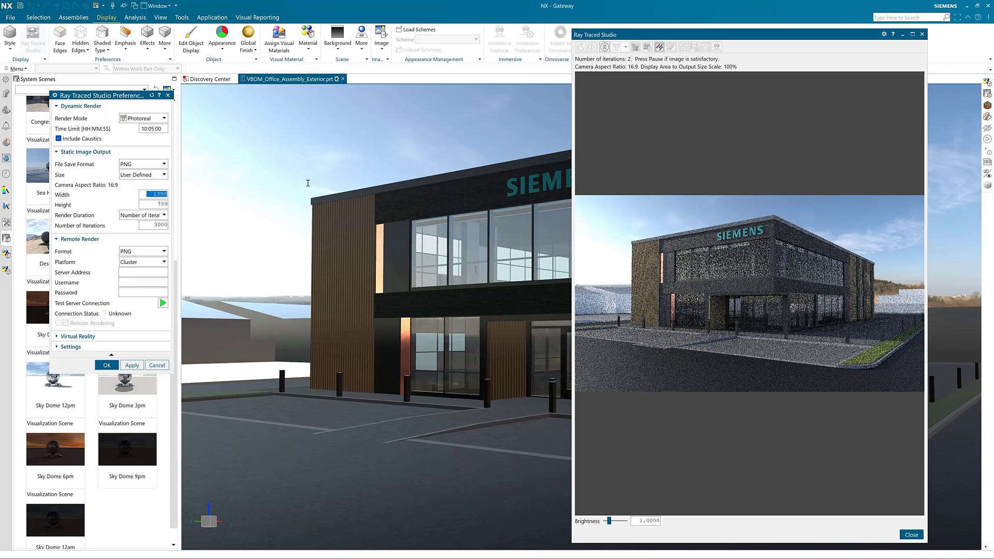
text(3840)
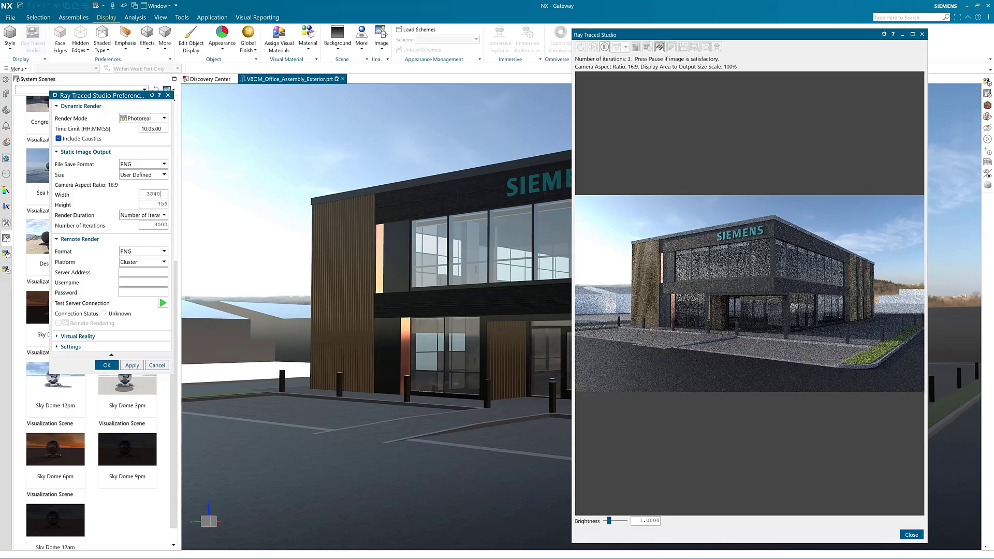
key(Return)
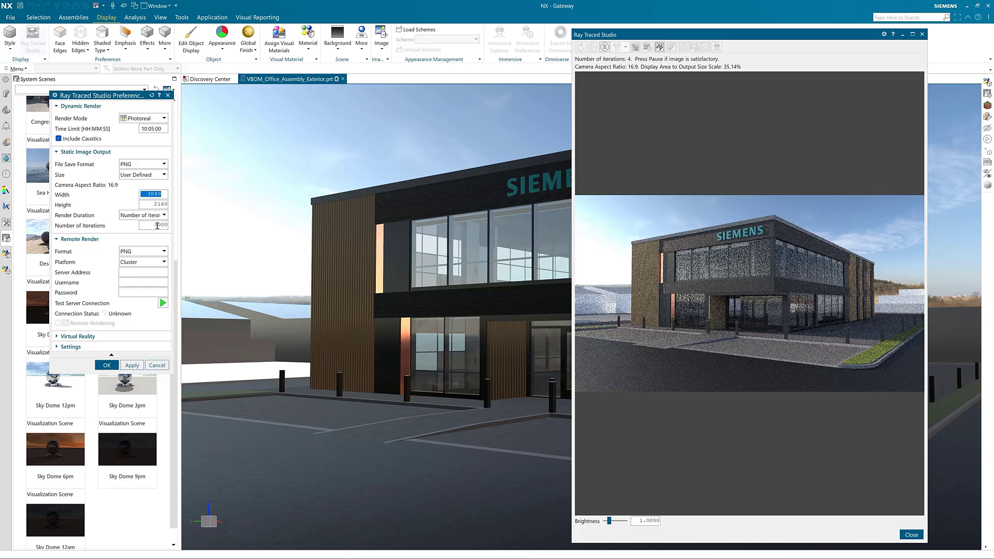
key(Return)
click(635, 46)
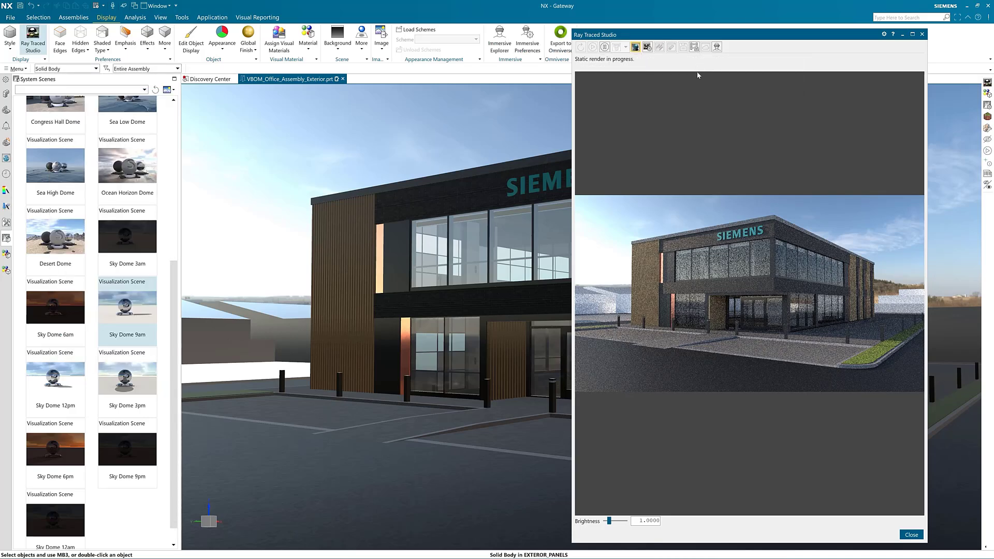